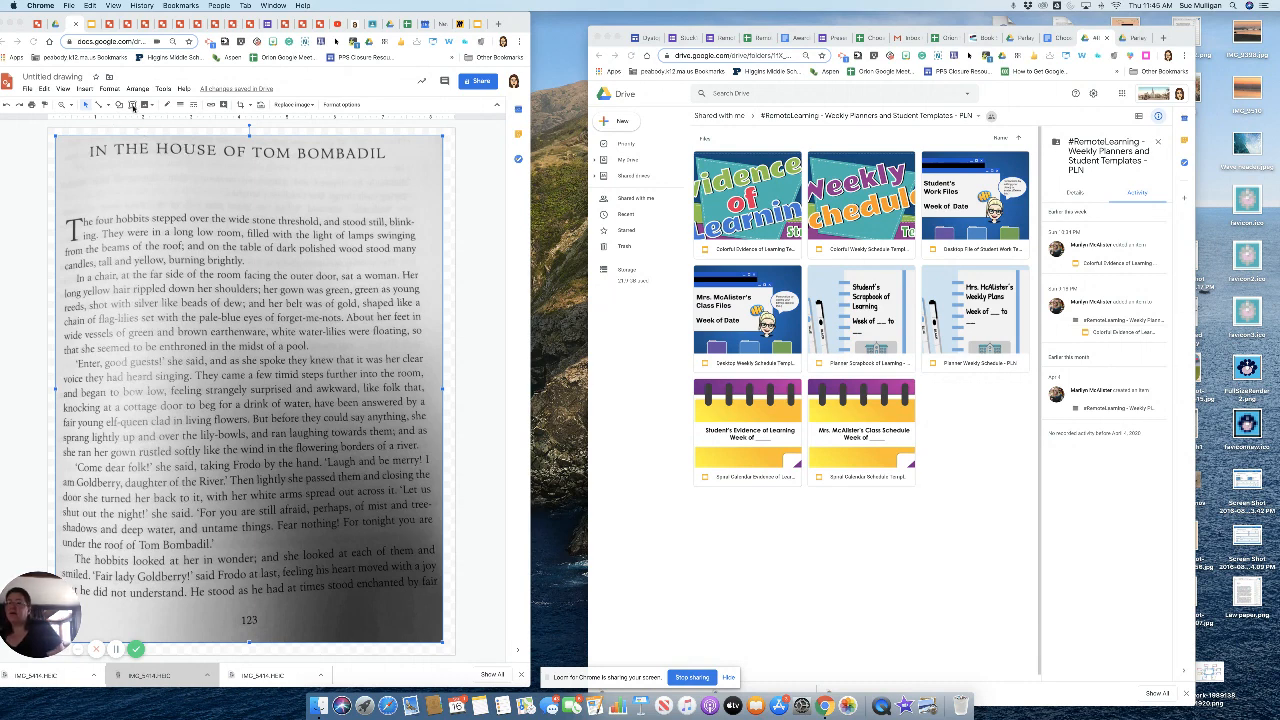
Step: Set the border weight of the book page photo to 3px
left_click(131, 106)
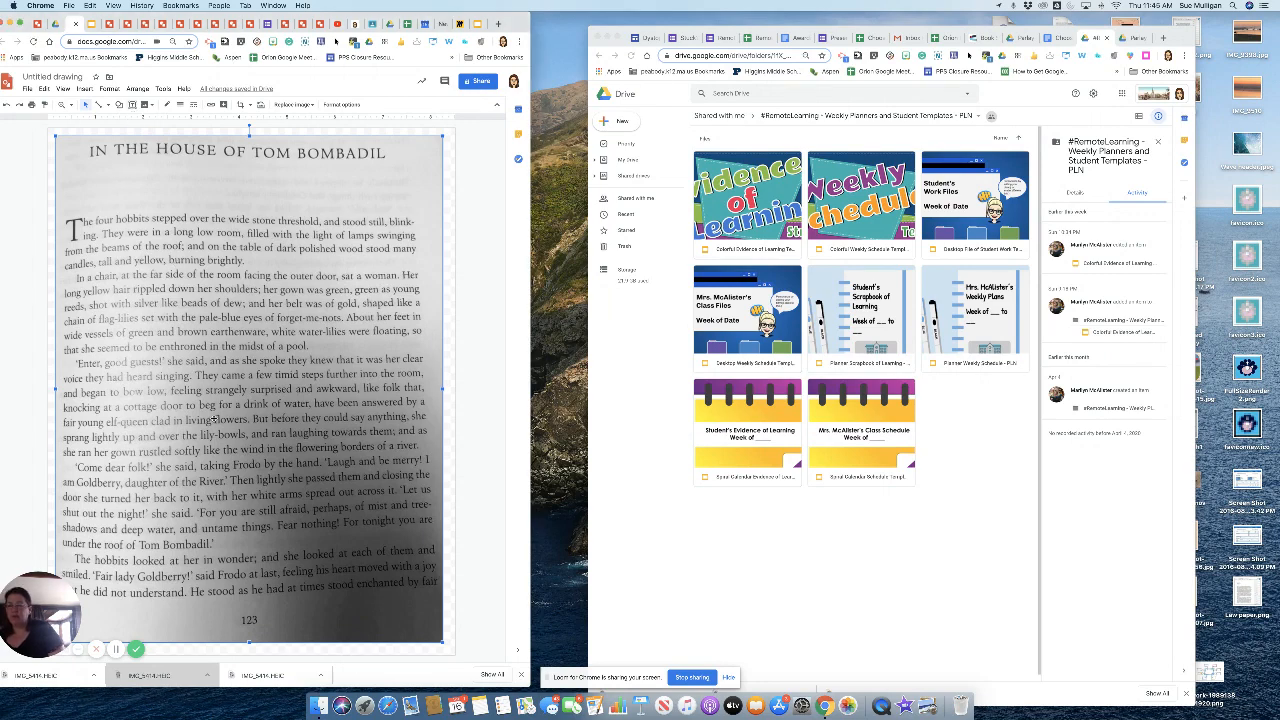
left_click(179, 106)
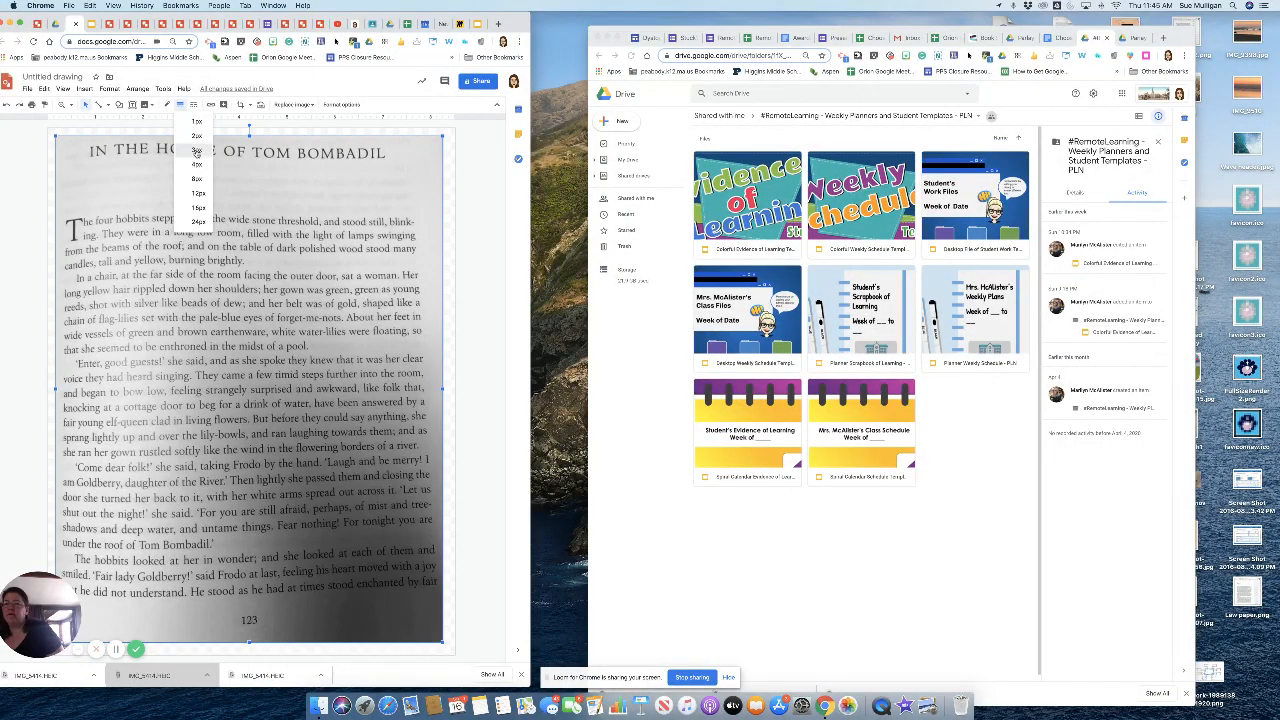
left_click(197, 150)
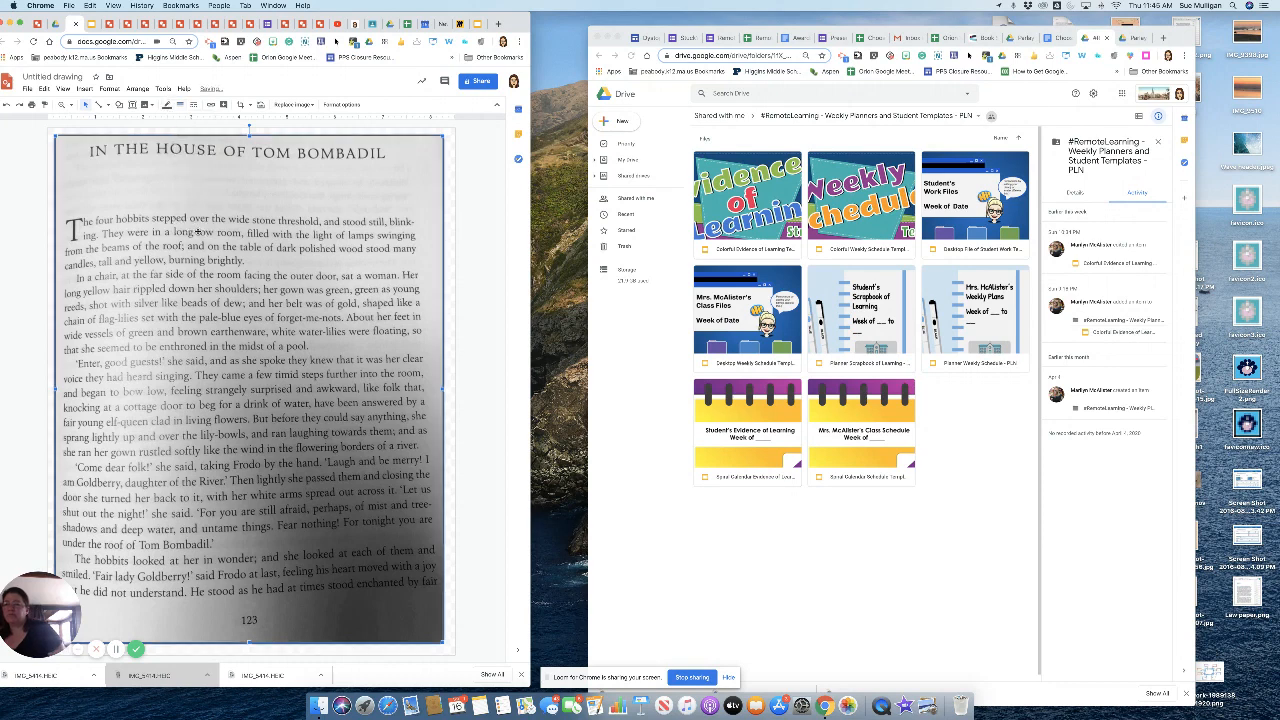
Step: Place a text box around the word "stepped" in the first line and give it a black 3px border
left_click(133, 105)
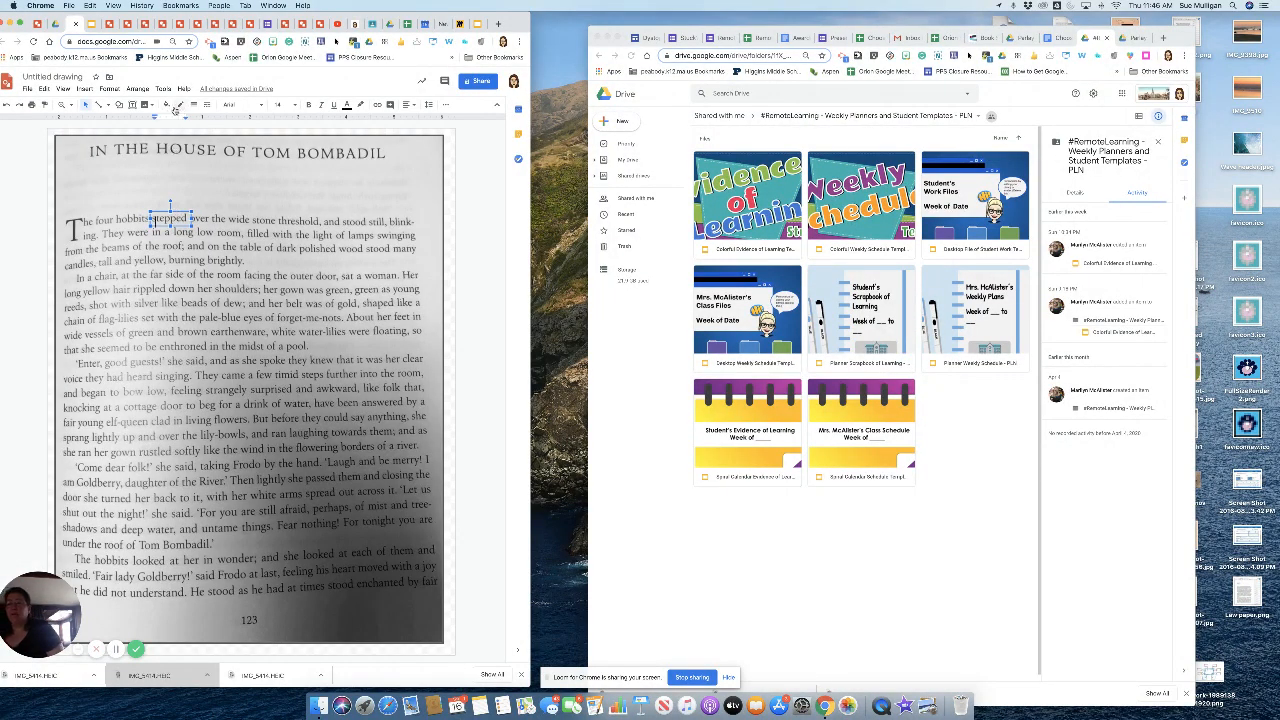
left_click(181, 107)
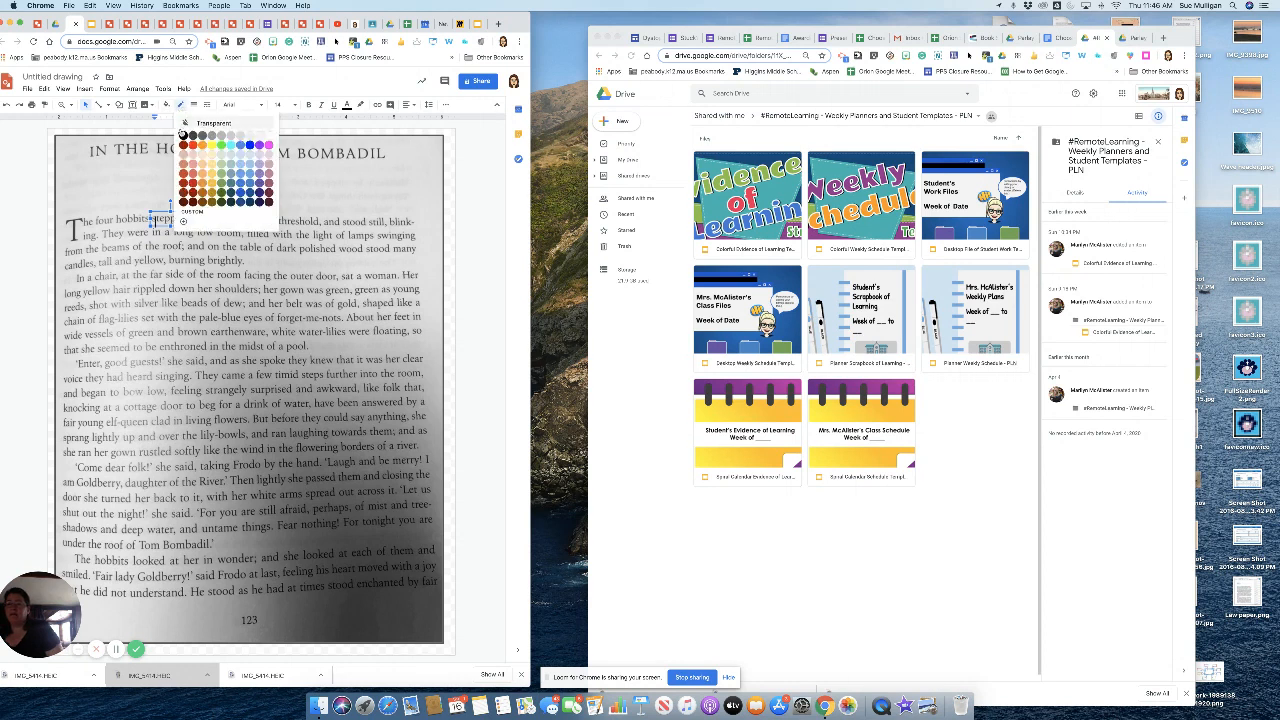
left_click(186, 140)
left_click(193, 106)
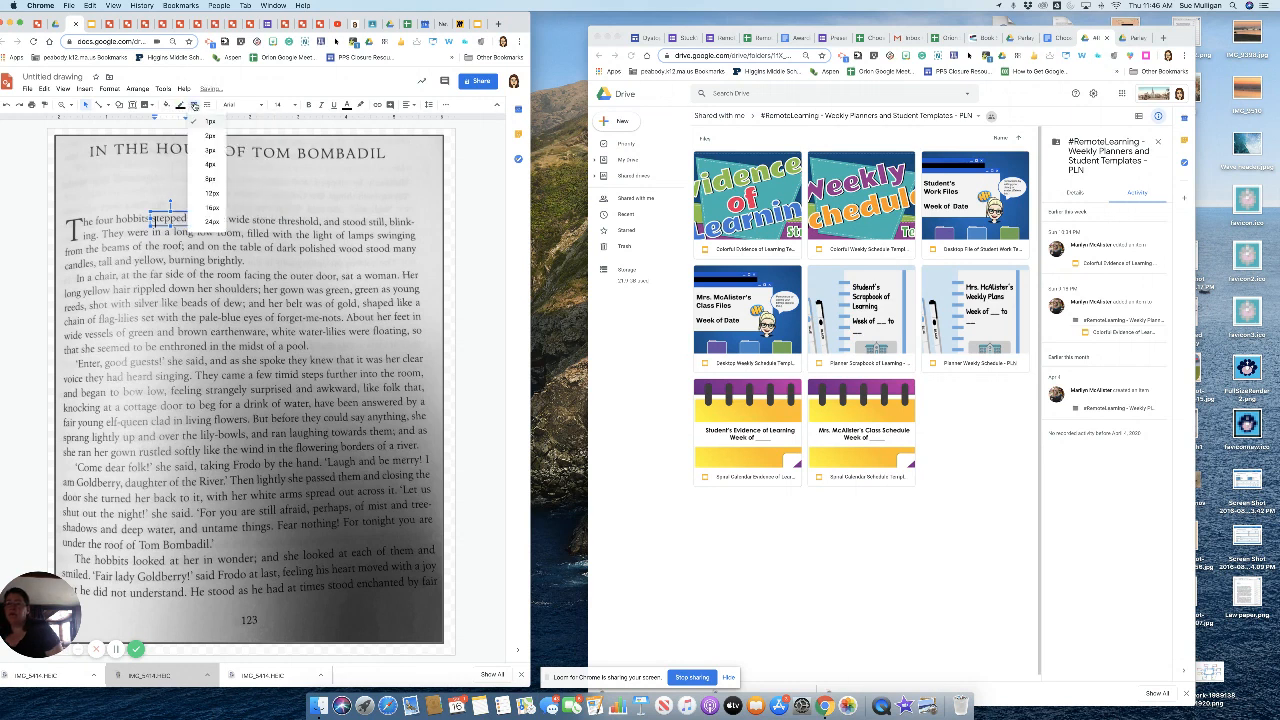
left_click(210, 152)
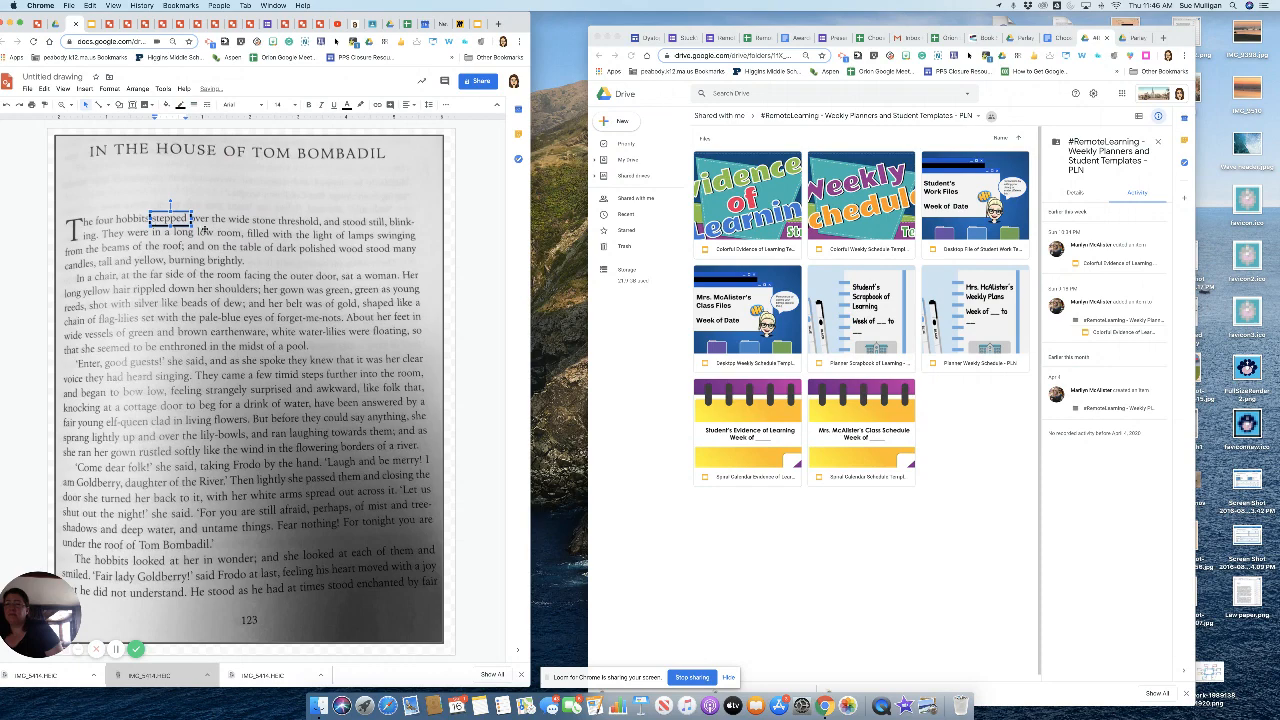
left_click(244, 316)
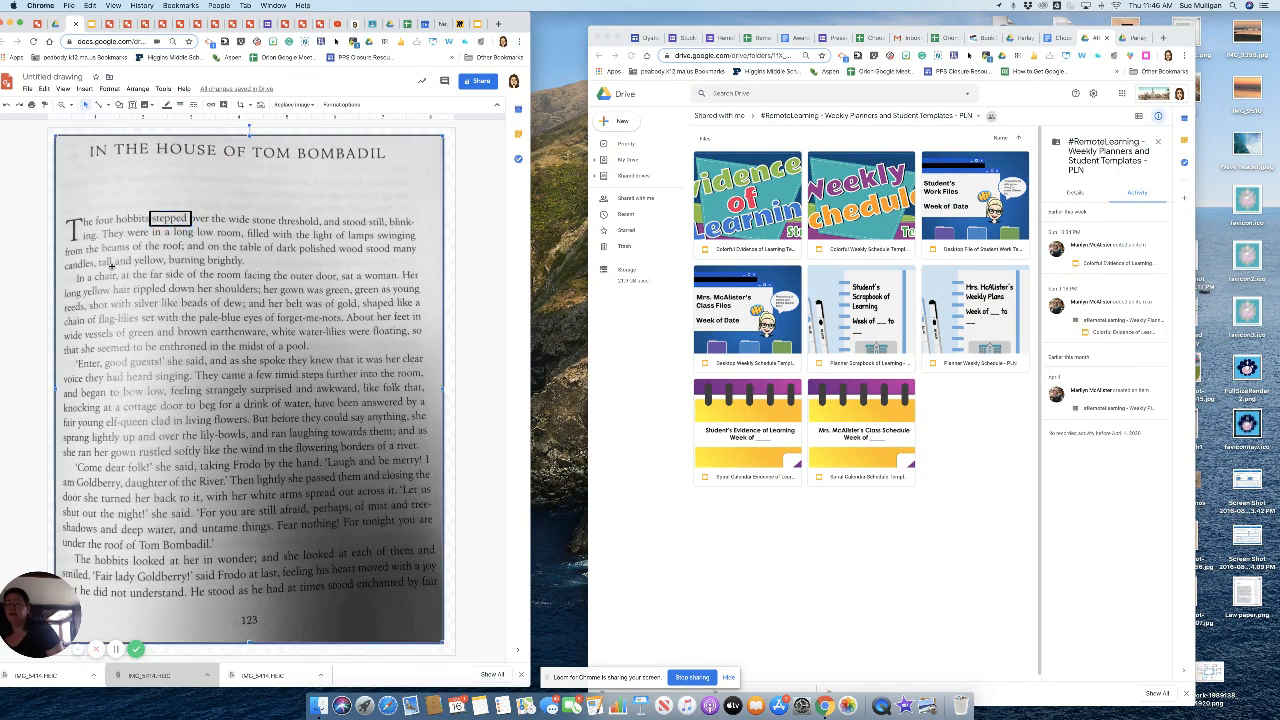
left_click(172, 217)
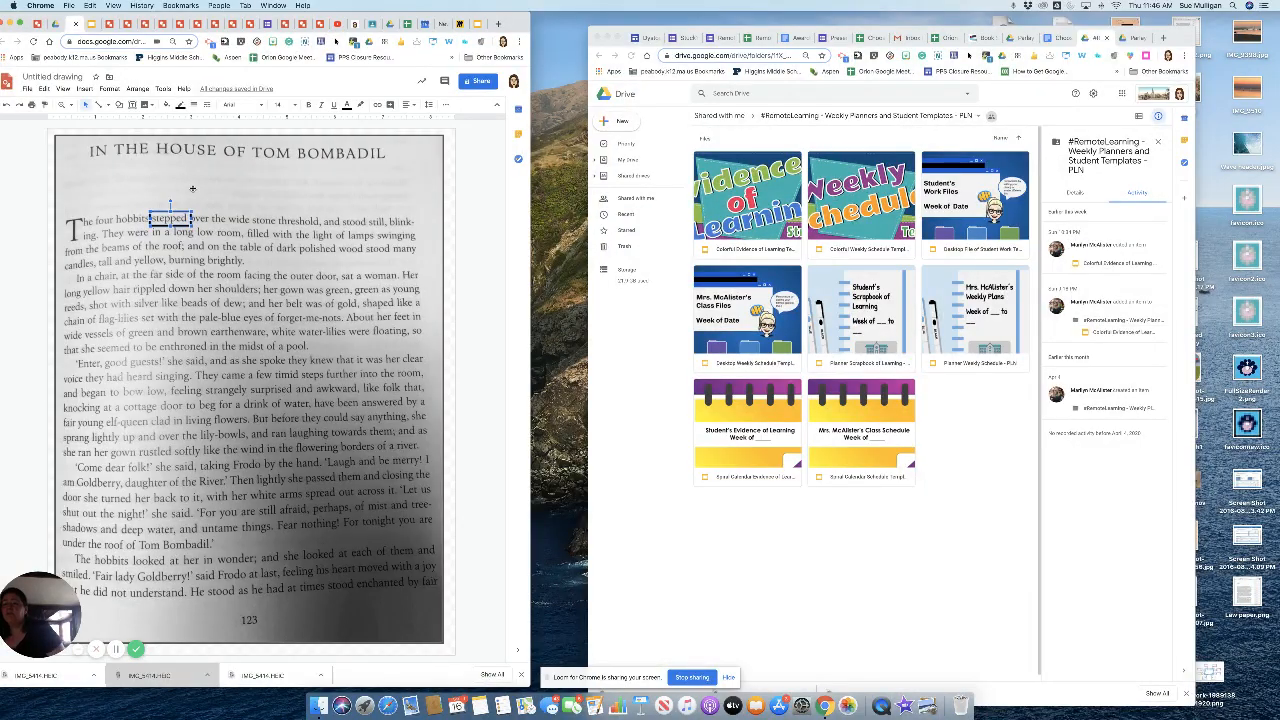
left_click(110, 168)
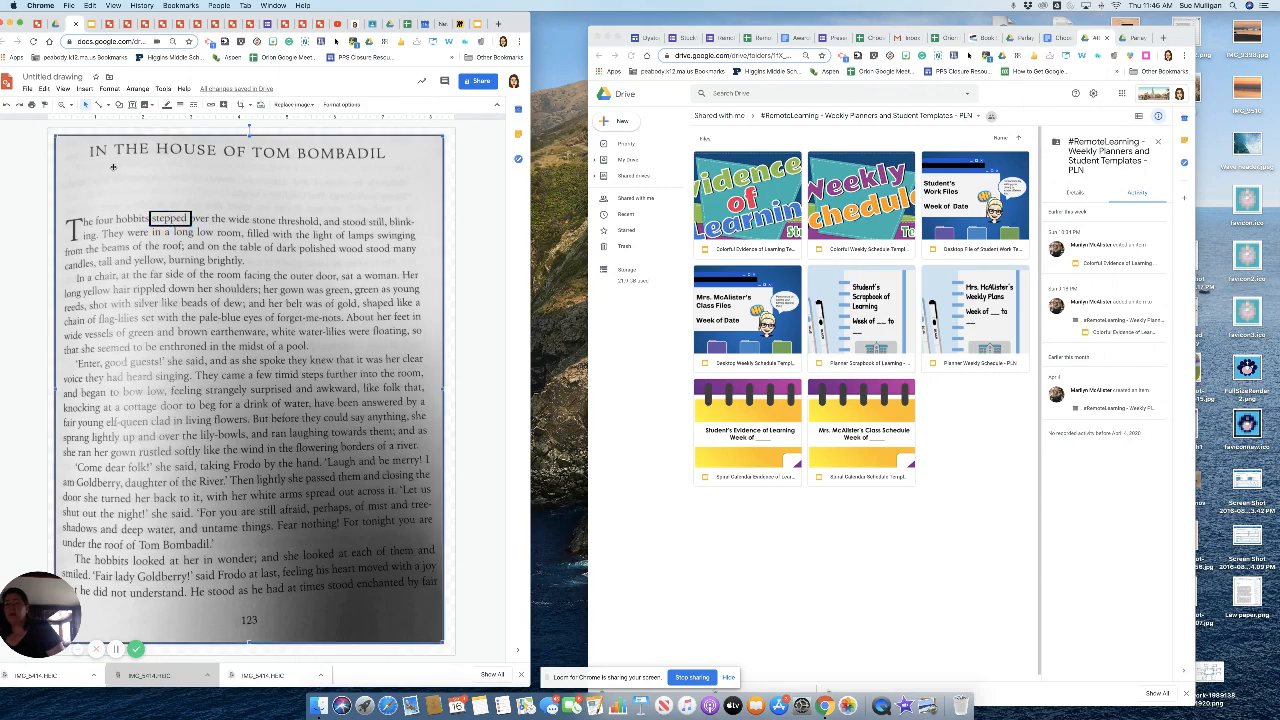
Step: Draw an oval around the word "swinging" in the second line and make its fill transparent
left_click(119, 104)
mouse_move(122, 121)
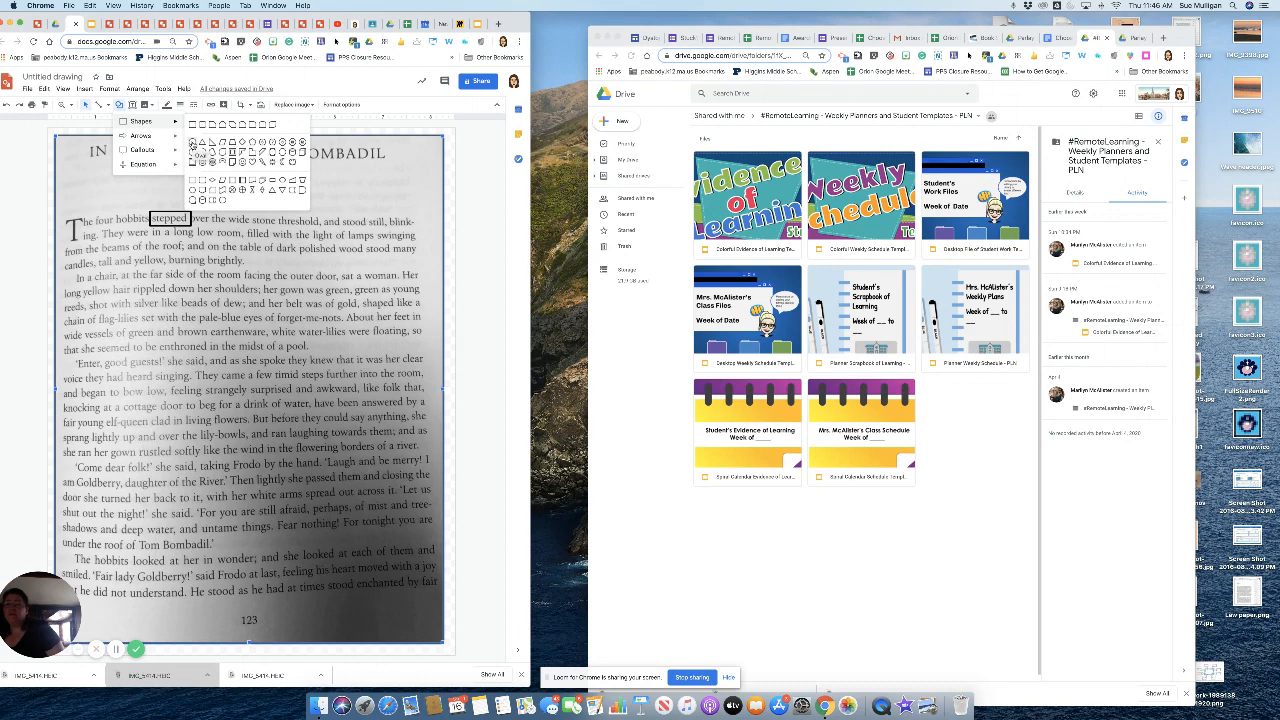
left_click(191, 143)
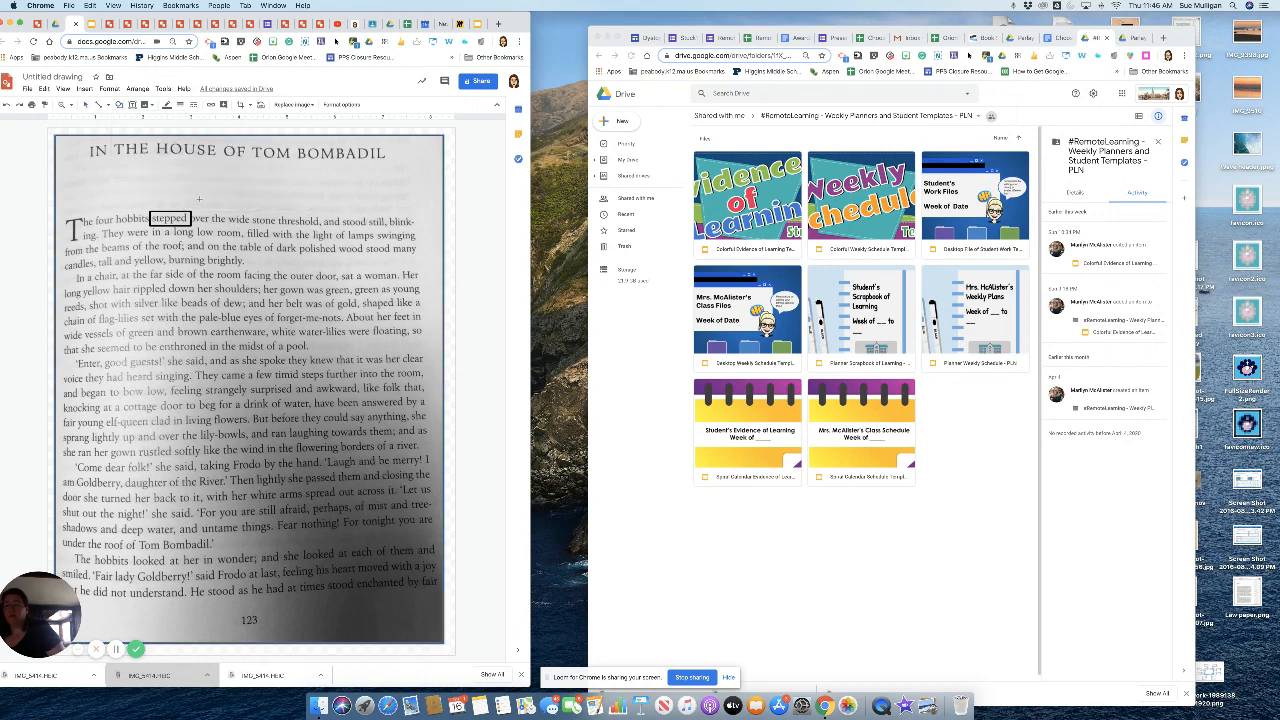
left_click(180, 104)
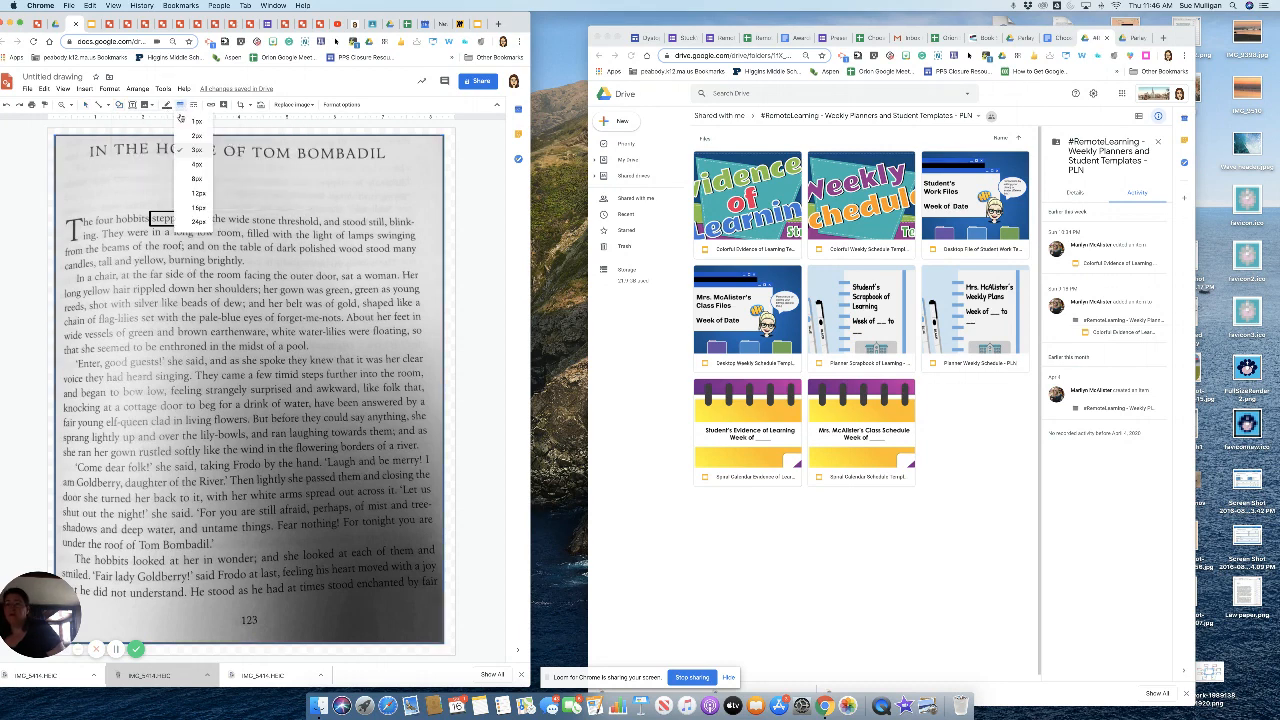
left_click(198, 163)
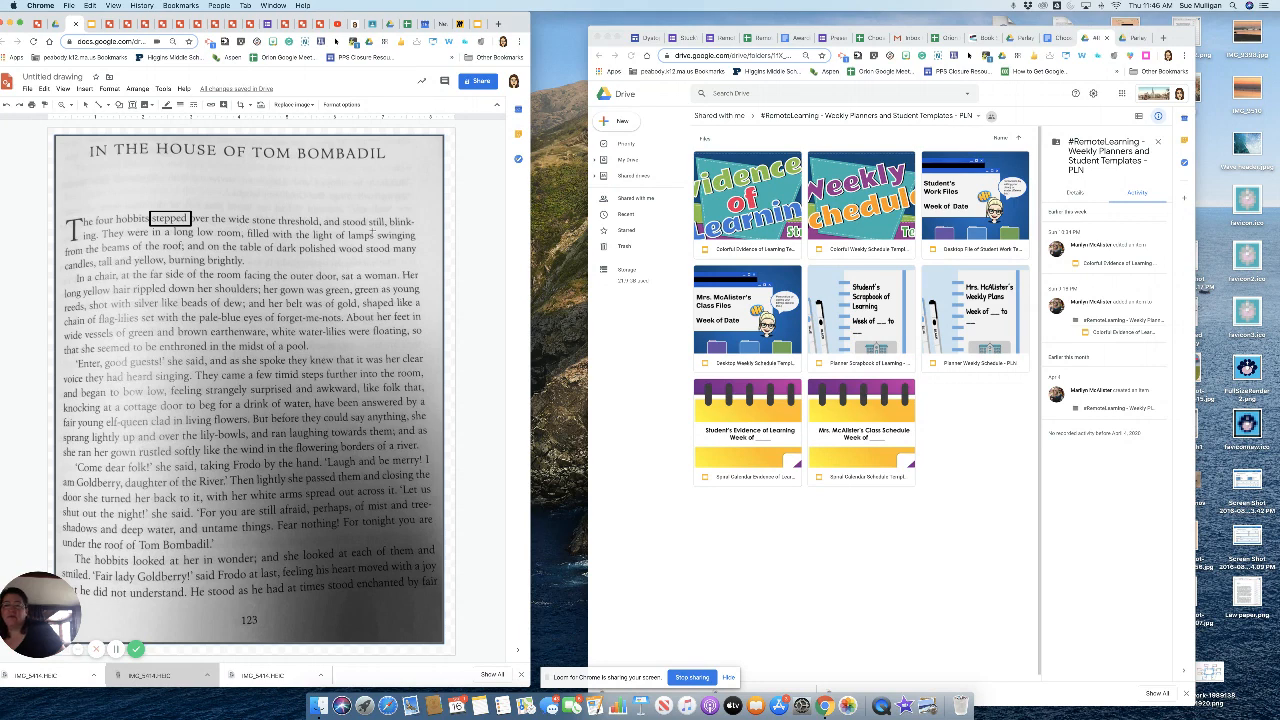
left_click_drag(390, 234, 426, 241)
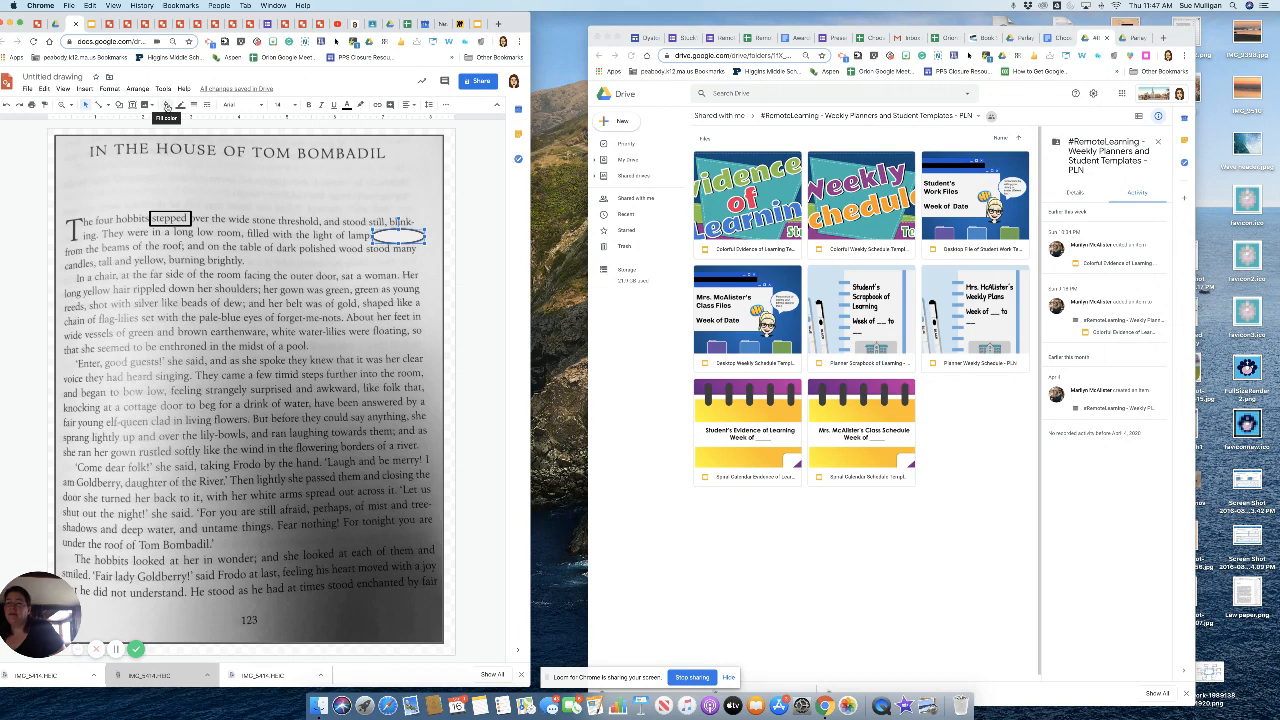
left_click(166, 106)
left_click(199, 141)
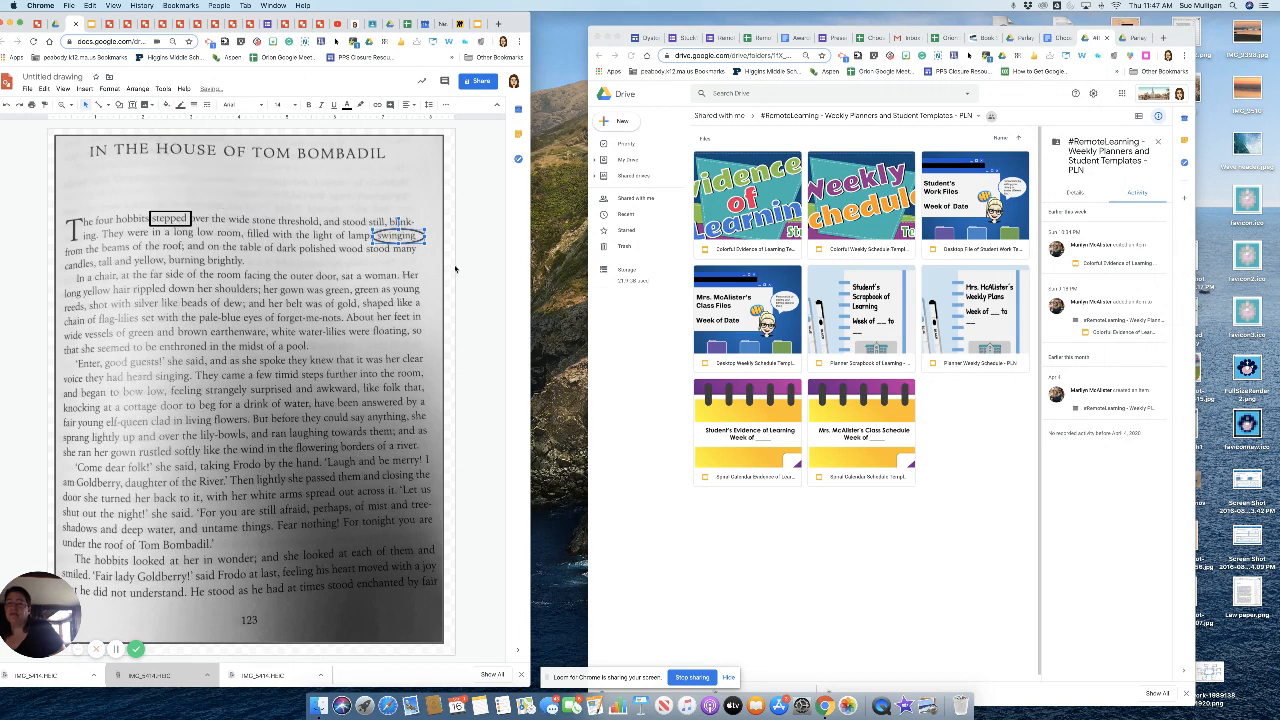
left_click(400, 236)
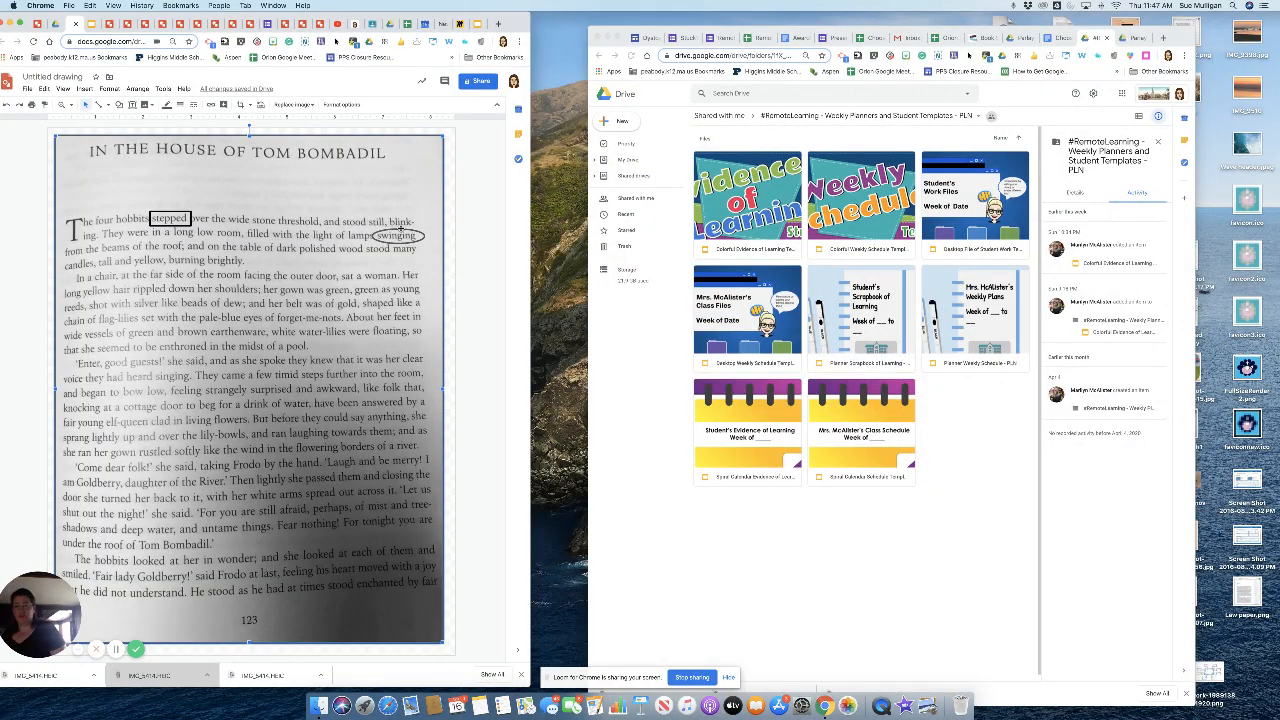
Step: Duplicate the oval around "swinging" by pasting six copies of it
left_click(399, 230)
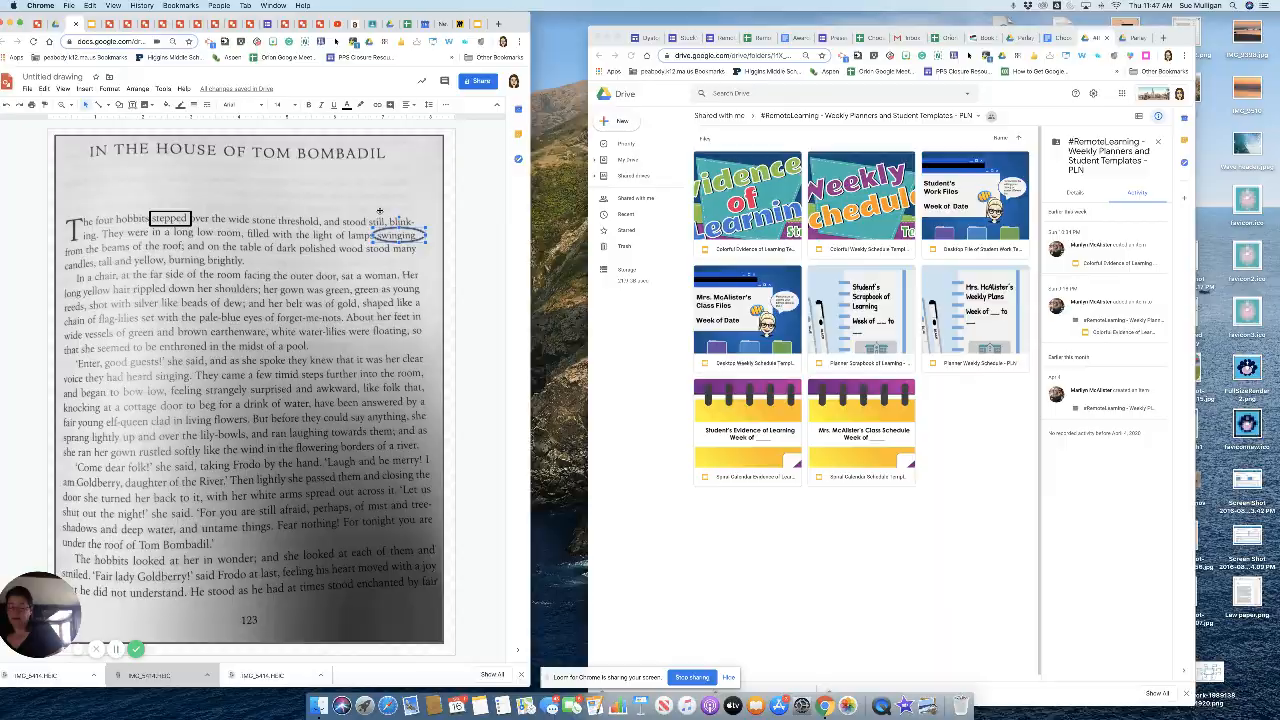
key("super+v")
key("super+v")
key("super+v")
key("super+v")
key("super+v")
key("super+v")
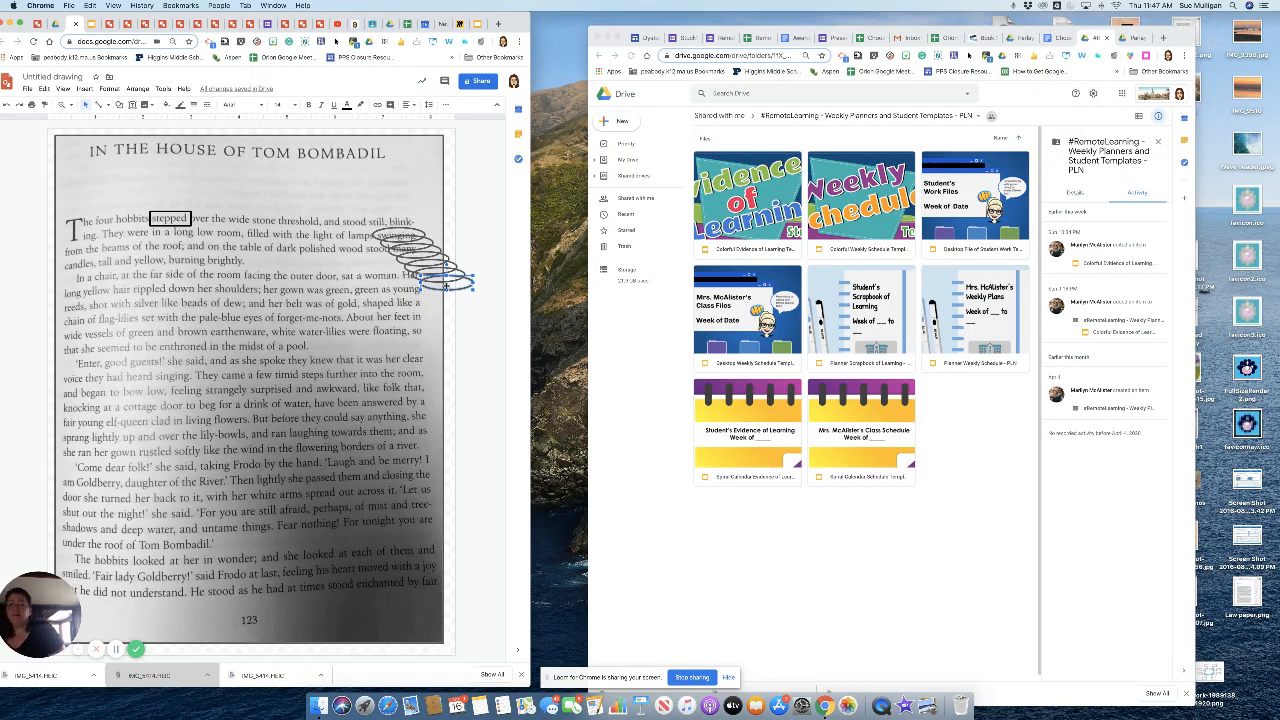
Step: Move three of the oval copies onto the words "brightly", "pale" and "forget-me-nots"
left_click_drag(426, 286, 225, 262)
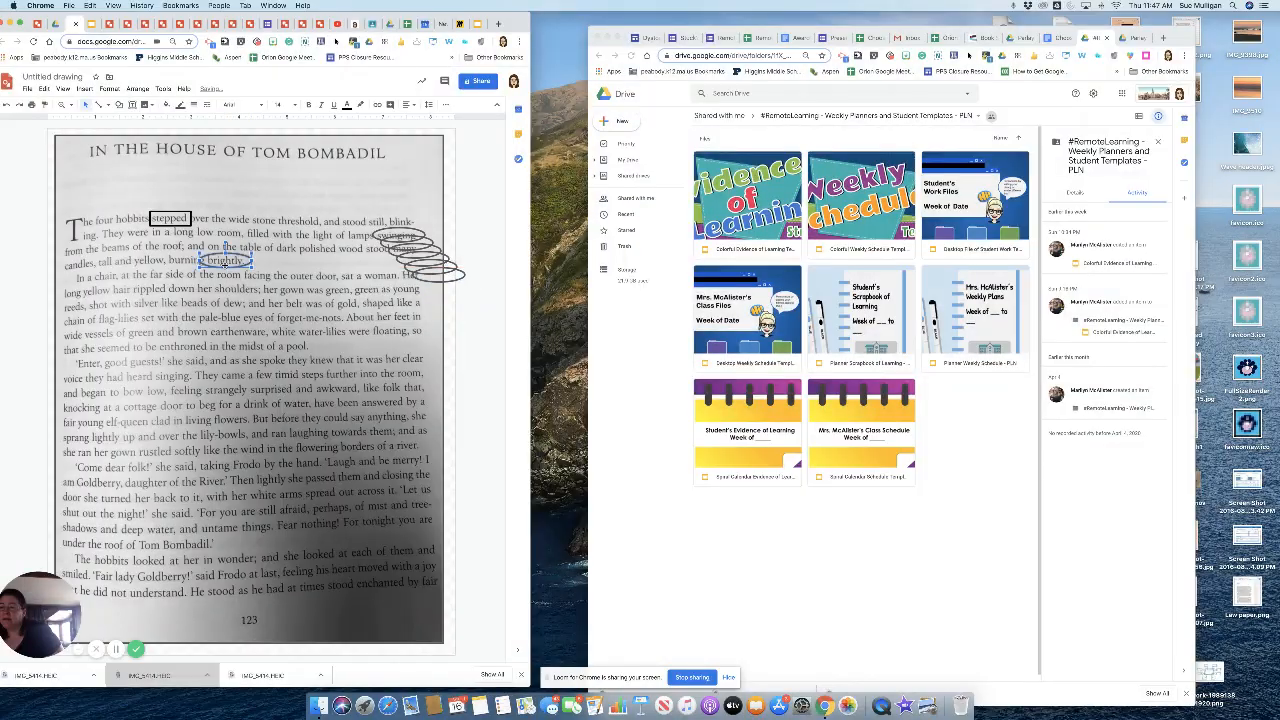
left_click(430, 277)
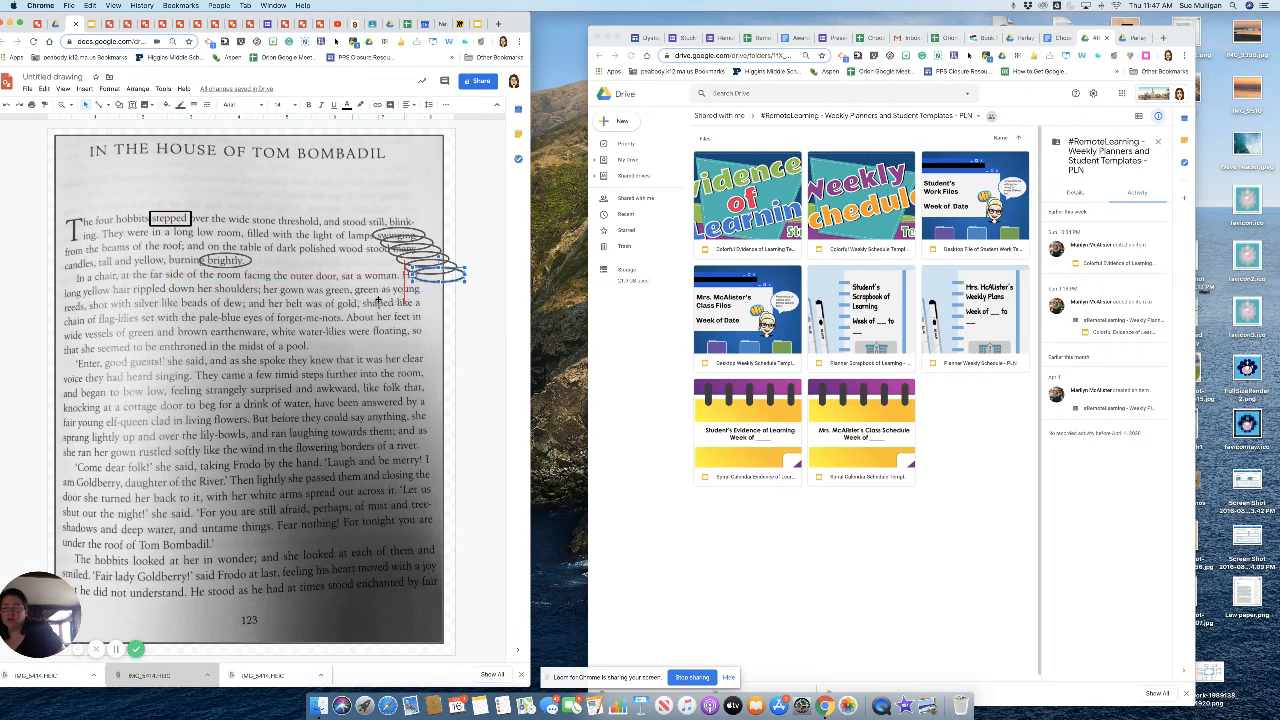
mouse_move(170, 310)
left_mouse_down()
mouse_move(224, 324)
mouse_move(210, 318)
left_mouse_up()
left_click(430, 269)
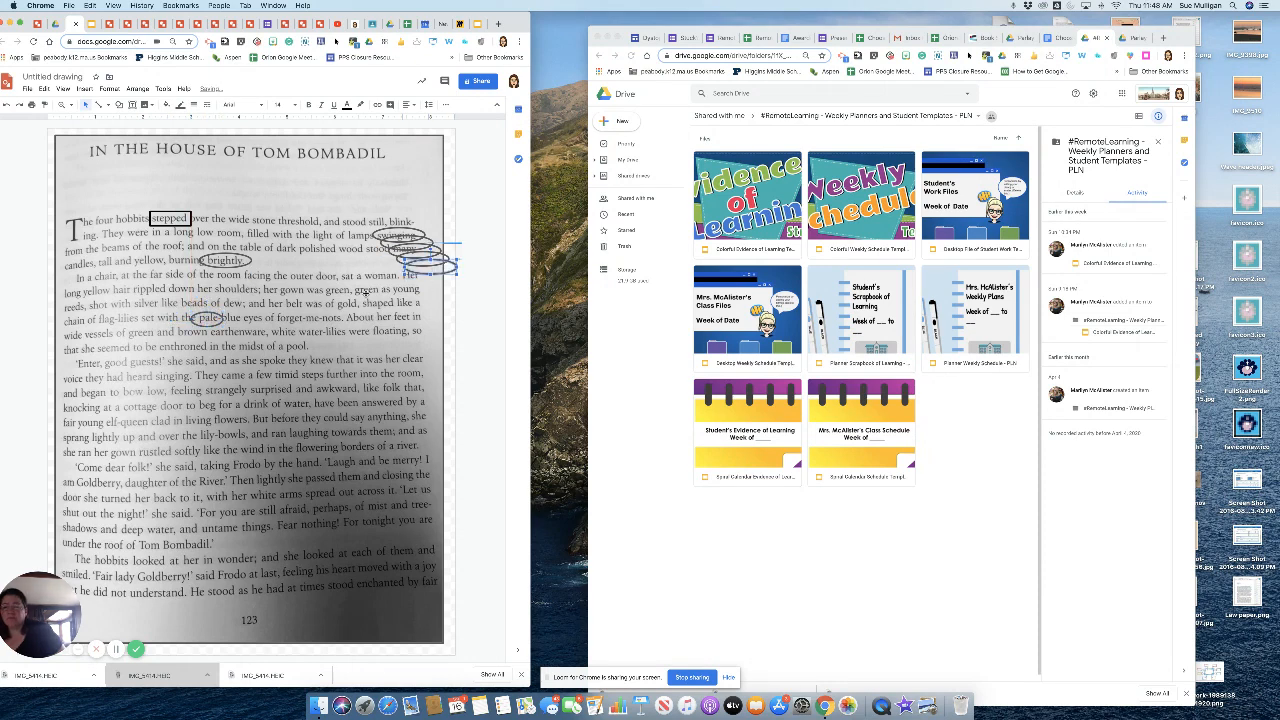
left_click_drag(298, 319, 346, 318)
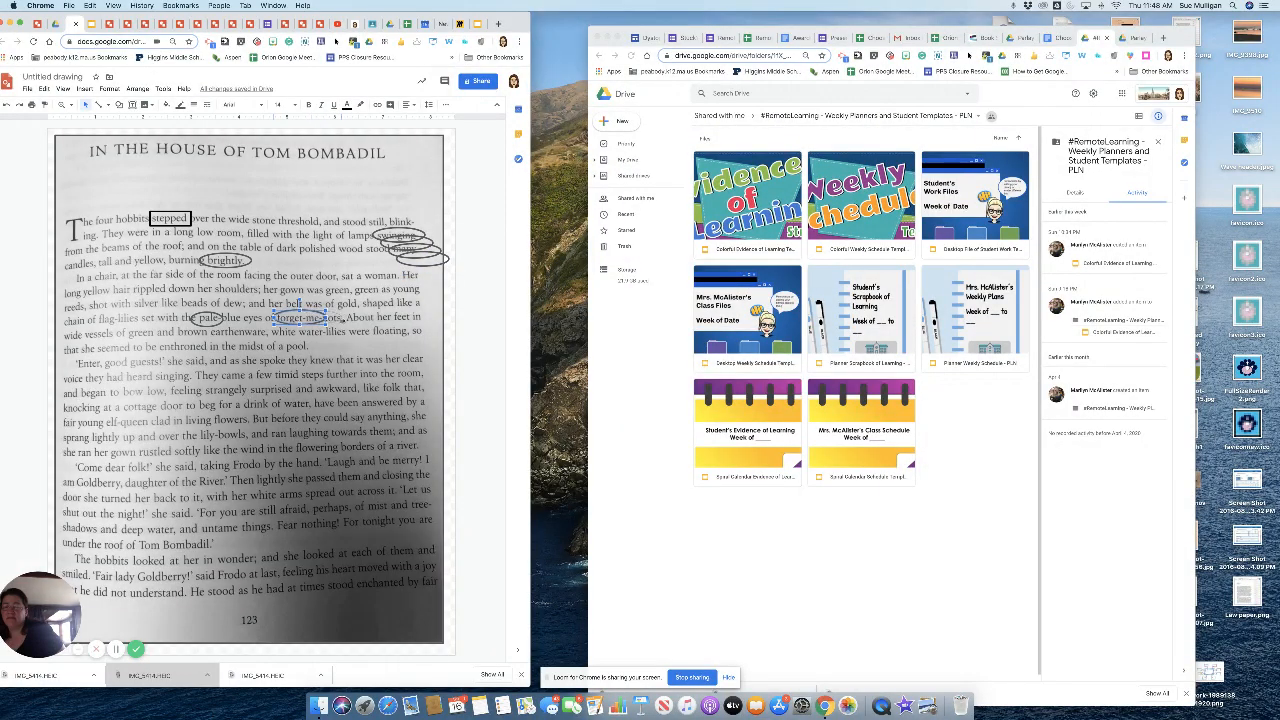
Step: Move the remaining three oval copies onto the words "voice", "strangely" and "awkward"
left_click(422, 262)
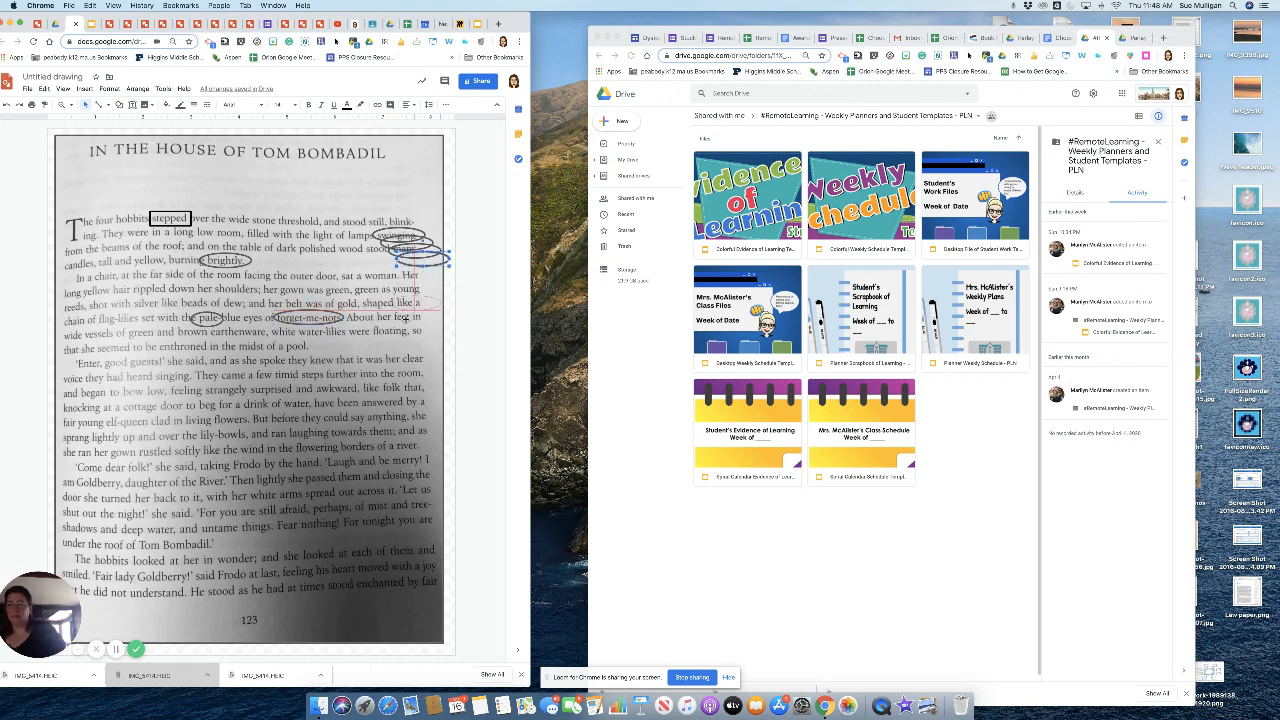
left_click_drag(210, 345, 85, 379)
left_click(412, 251)
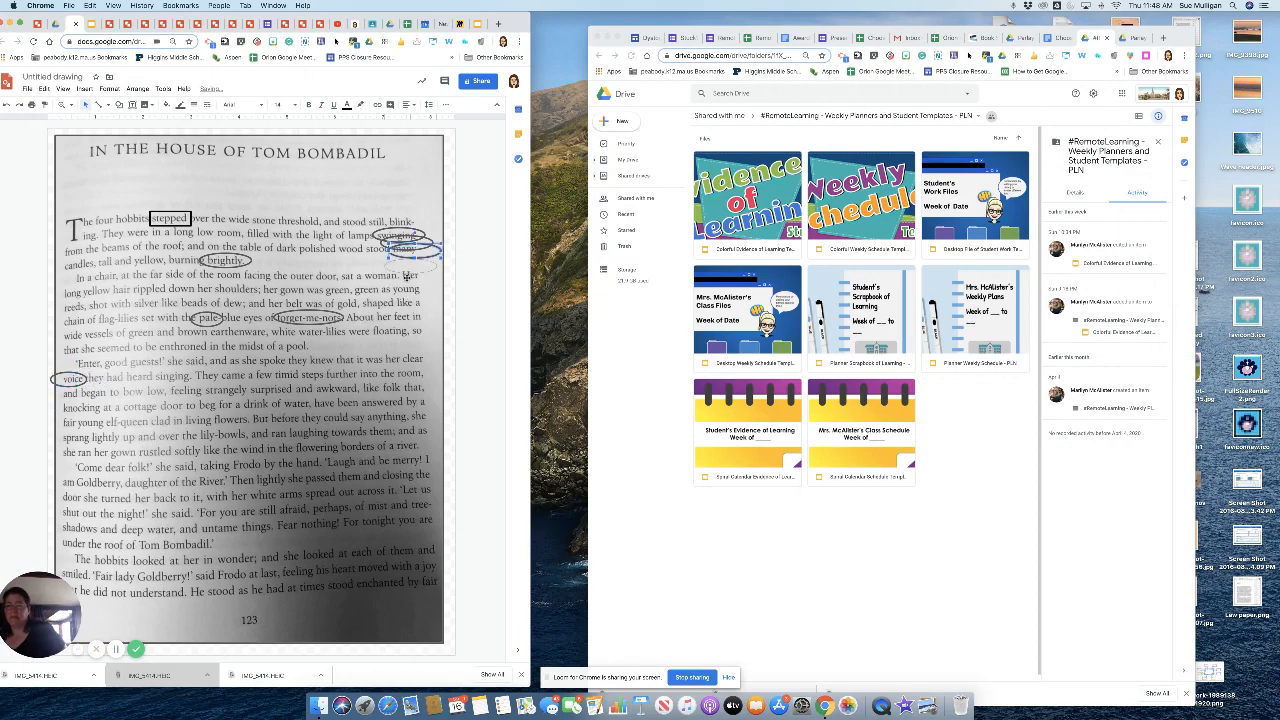
left_click_drag(222, 389, 226, 391)
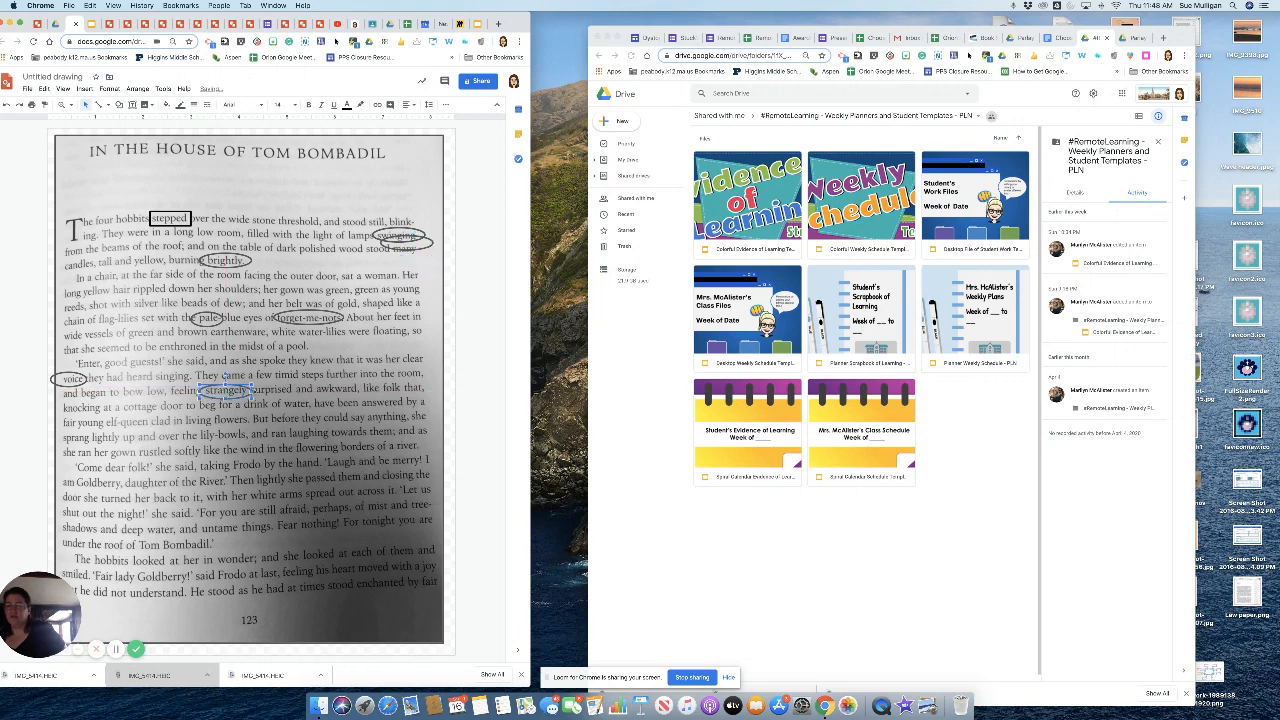
left_click(403, 247)
left_click_drag(368, 365, 345, 380)
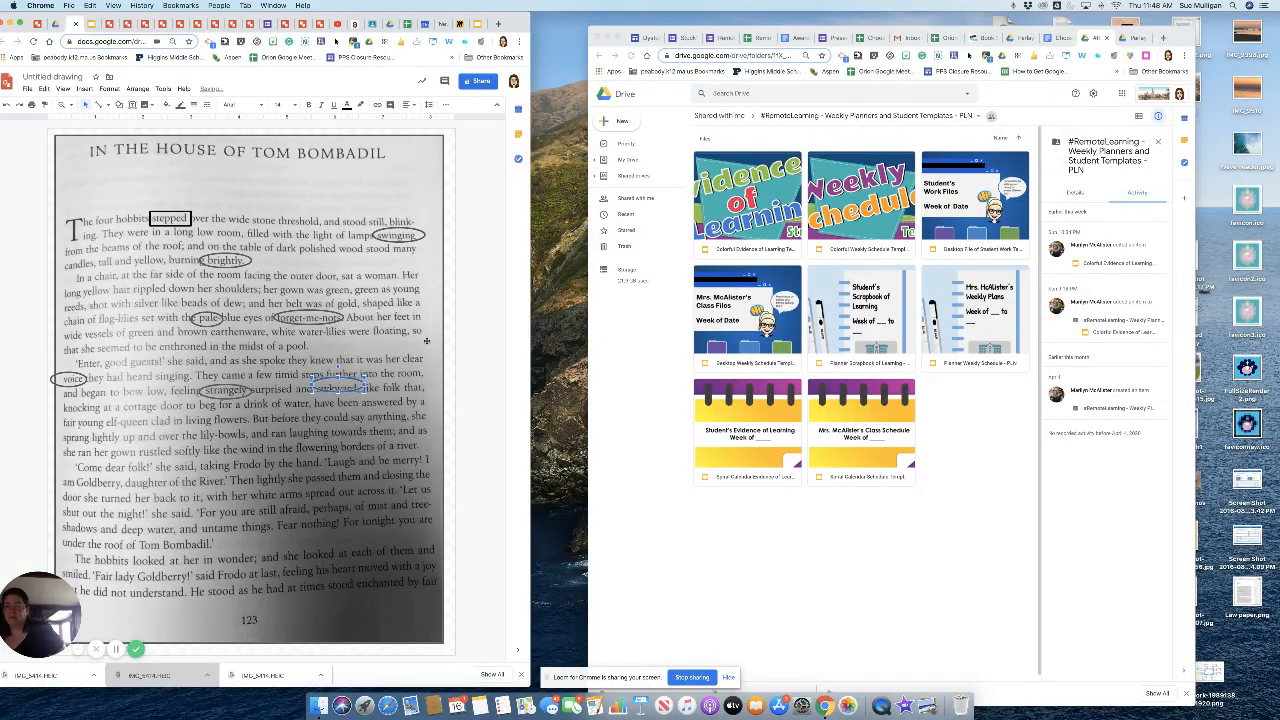
Step: Copy the oval on "awkward" and paste four more copies of it
key("super+c")
key("super+v")
key("super+v")
key("super+v")
key("super+v")
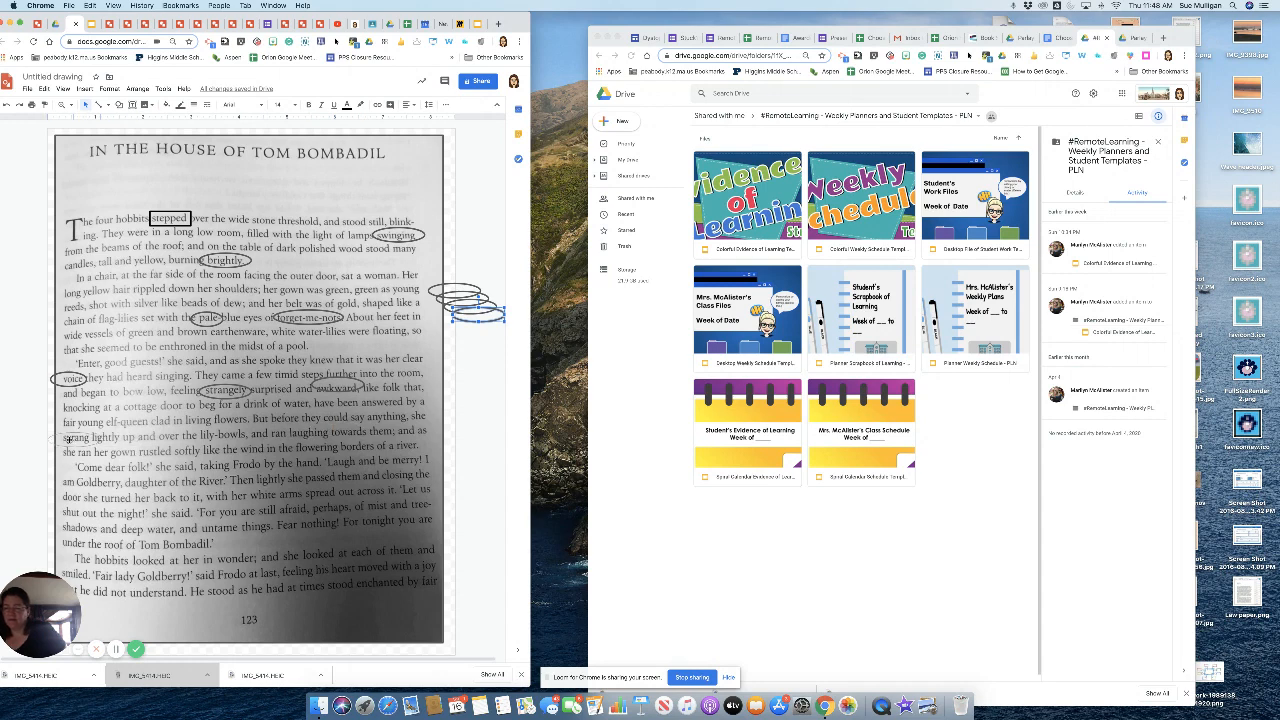
Step: Move the four new ovals onto "sprang", "river", "shut out" and "night" in the lower paragraphs
left_click_drag(70, 440, 72, 440)
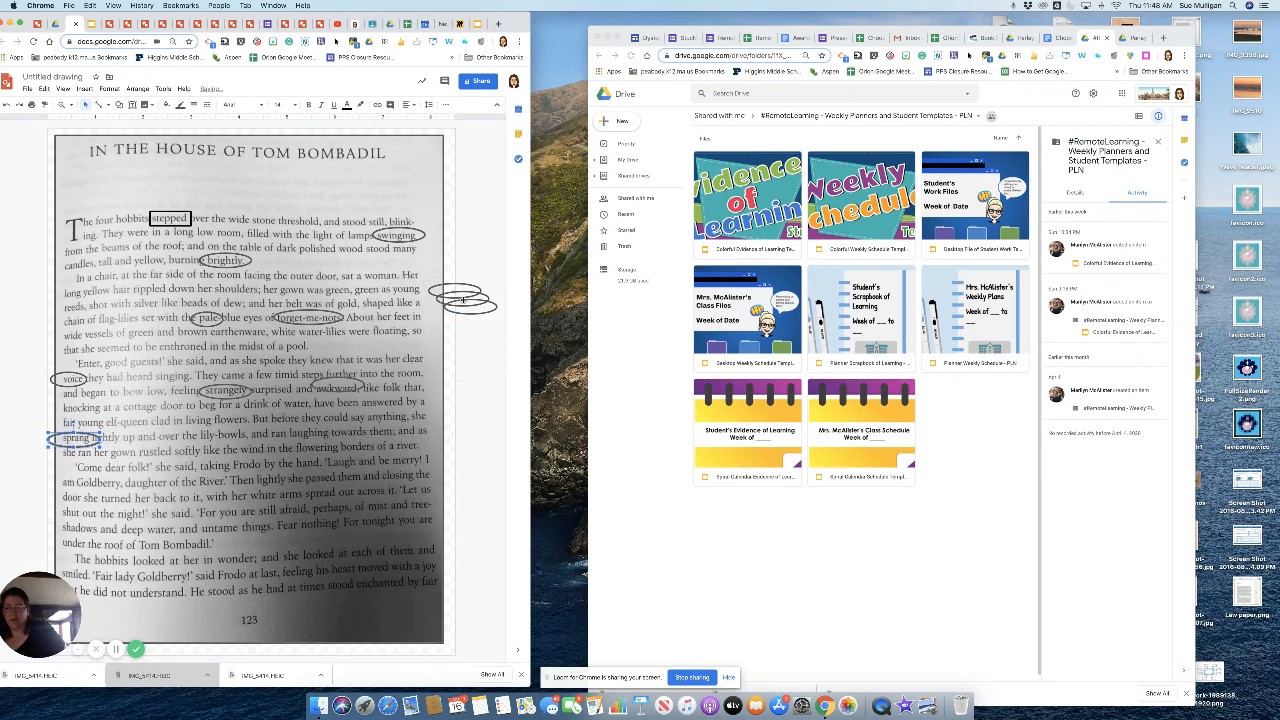
left_click_drag(452, 291, 410, 318)
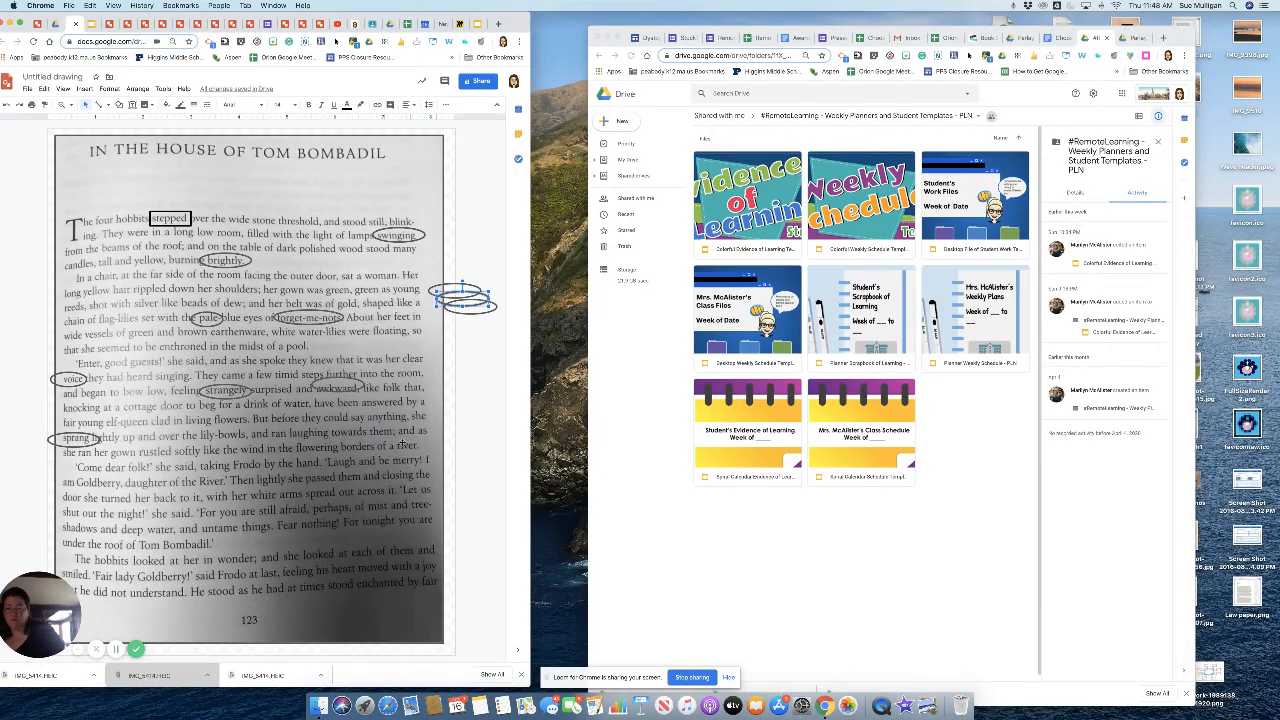
left_click_drag(384, 441, 440, 452)
left_click(465, 309)
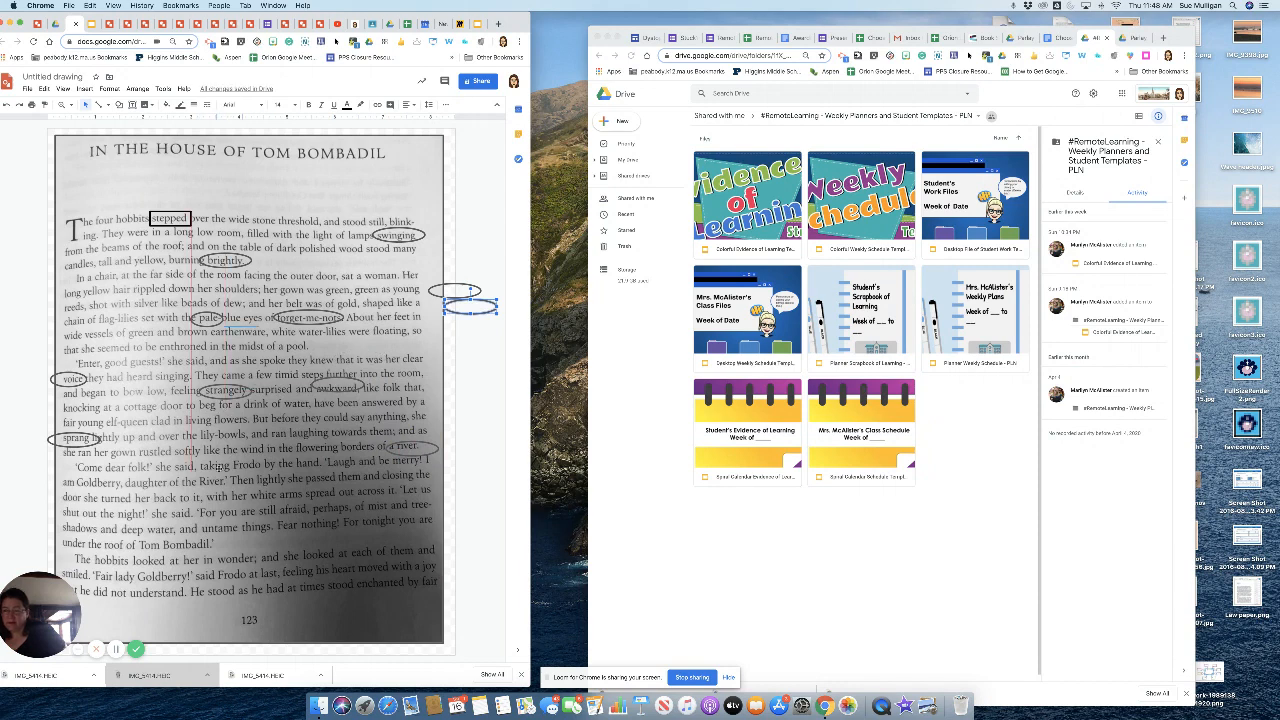
left_click_drag(172, 484, 72, 516)
left_click_drag(456, 295, 130, 520)
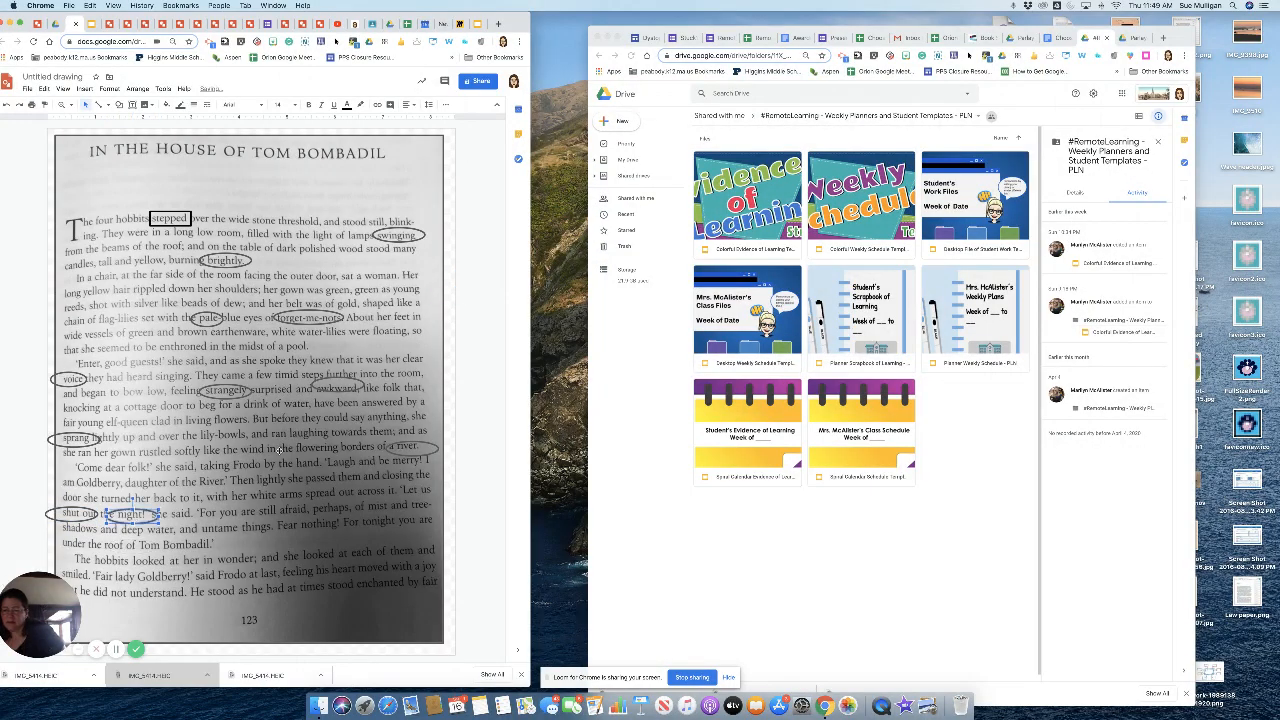
Step: Paste more oval copies, move one onto "untame", try another on "Fear nothing", and undo that last placement
key("ctrl+v")
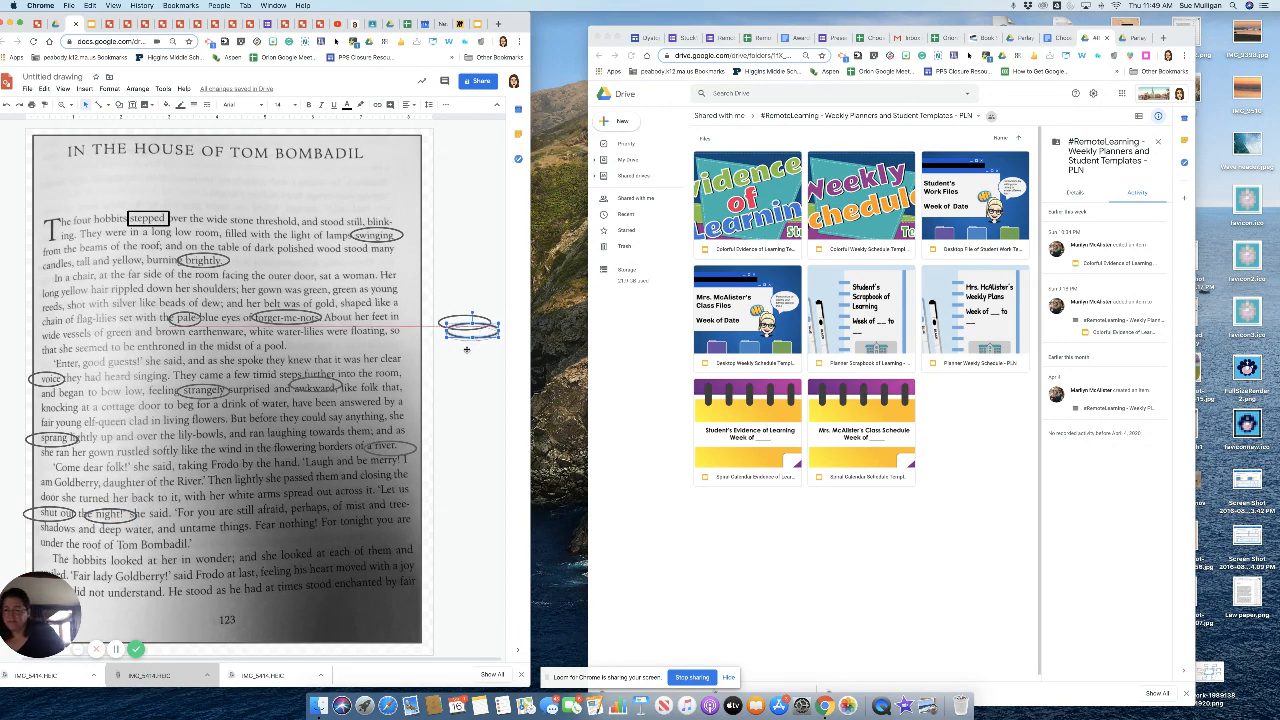
left_click_drag(196, 529, 198, 529)
left_click_drag(463, 323, 273, 527)
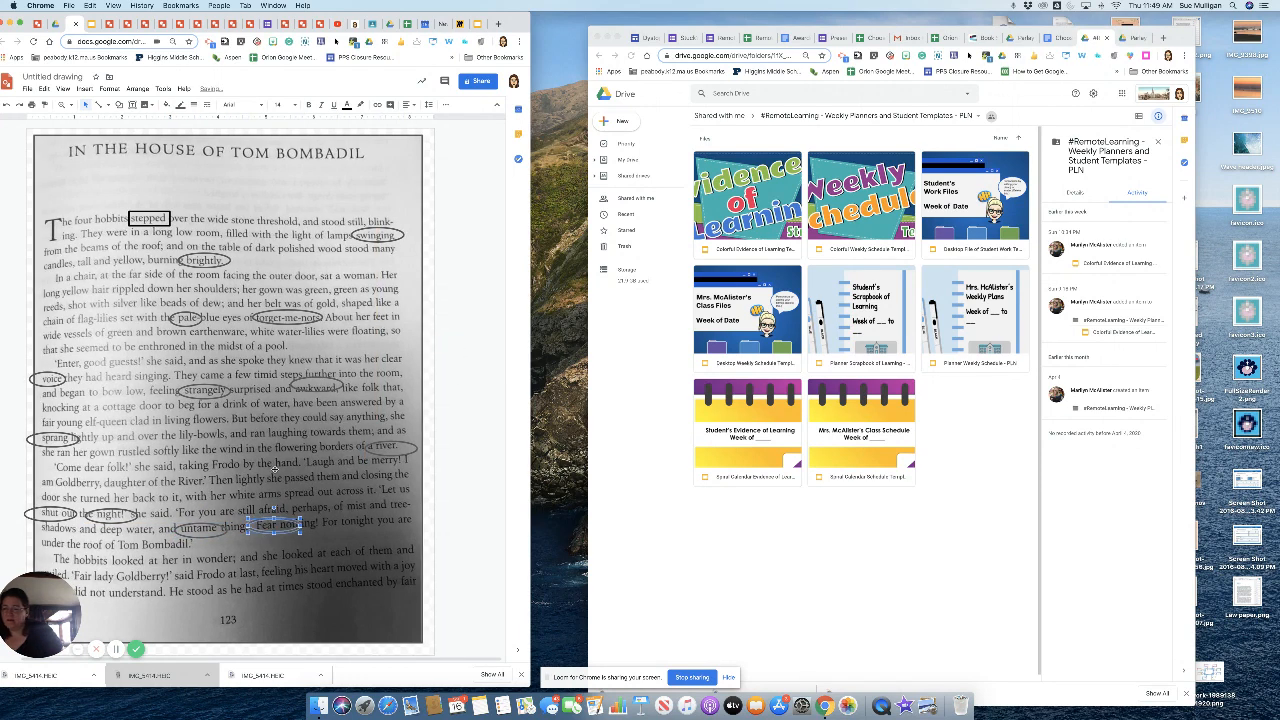
key("ctrl+z")
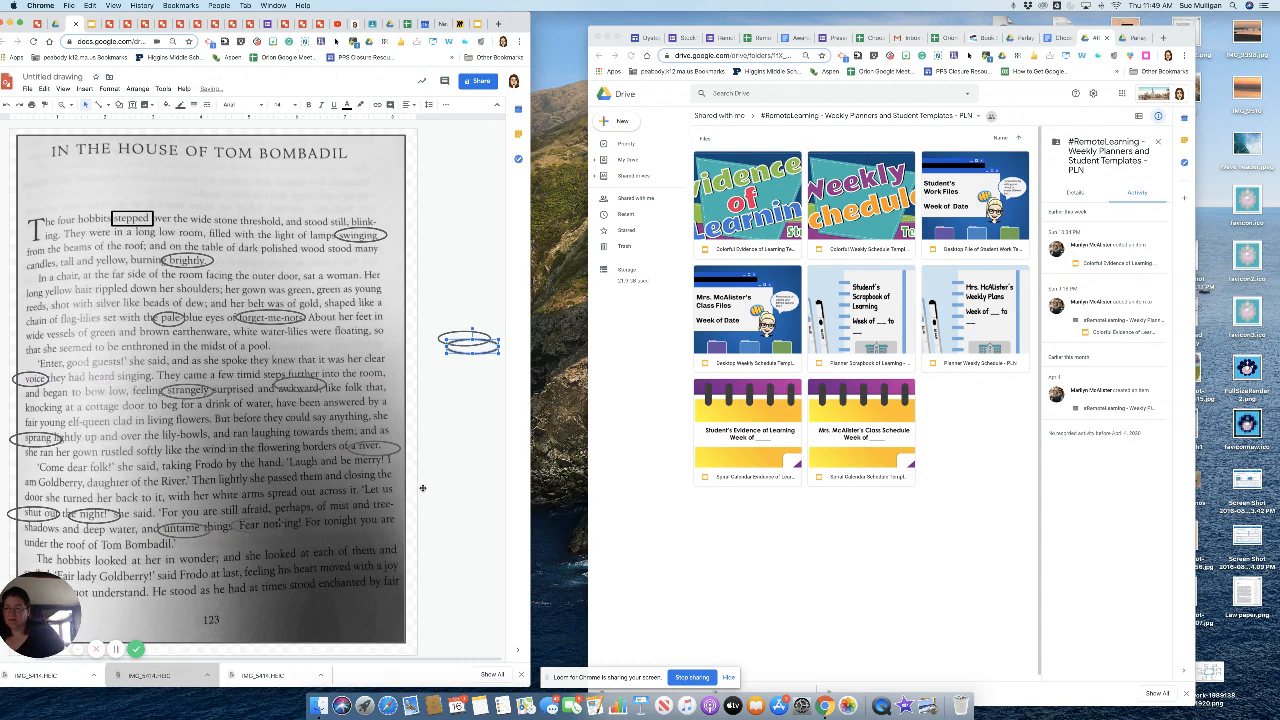
Step: Move the two remaining oval copies onto "heart" and "understand" in the last paragraph
left_click_drag(473, 347, 125, 582)
left_click_drag(244, 573, 310, 573)
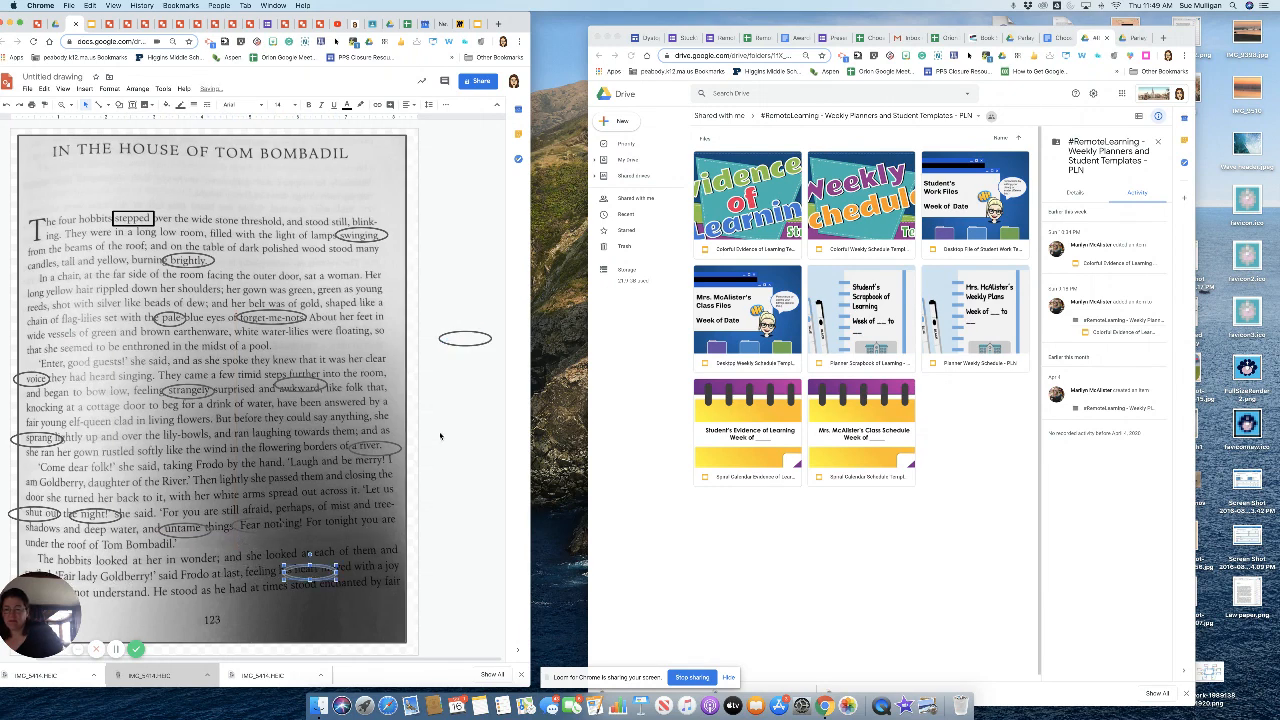
left_click(467, 337)
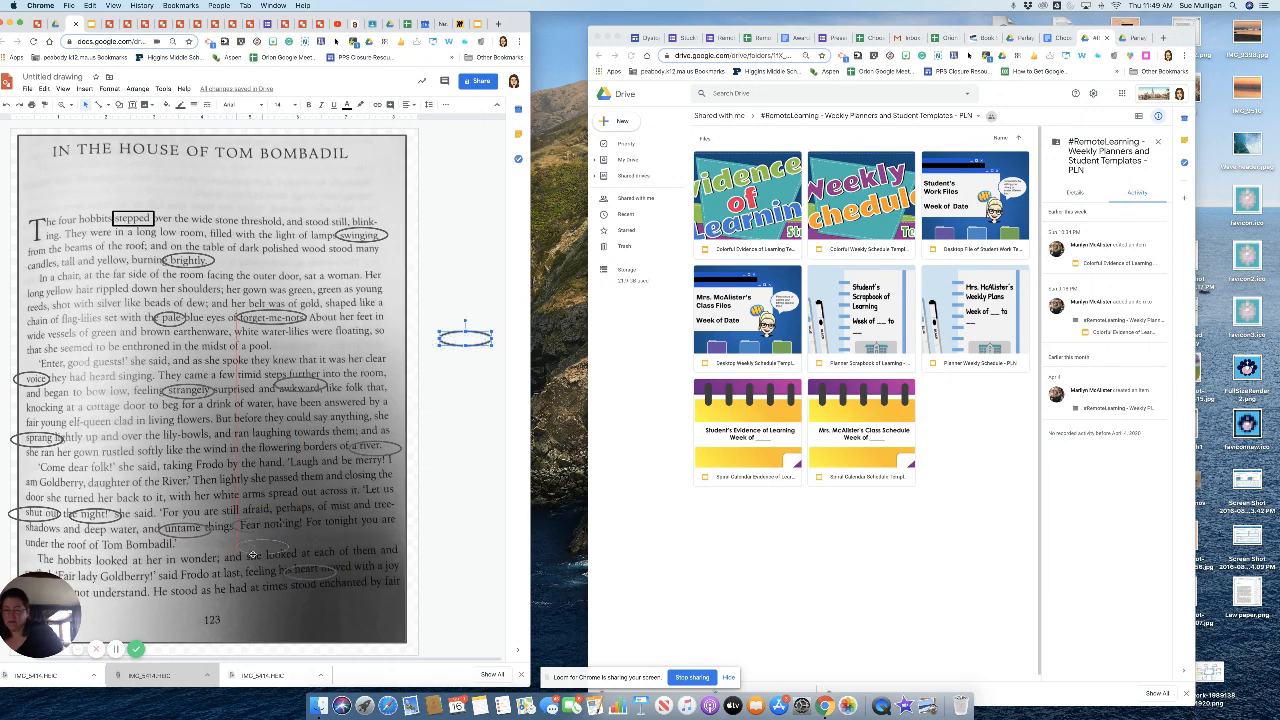
left_click_drag(112, 592, 124, 593)
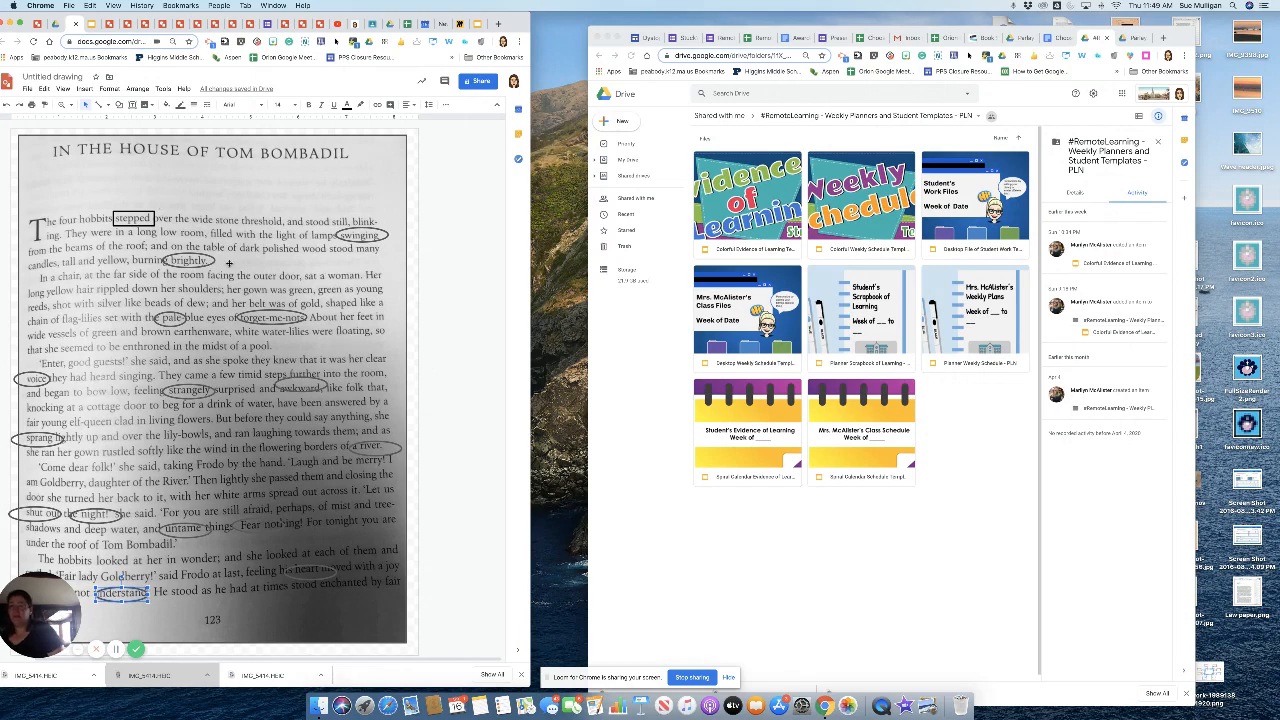
Step: Draw a rectangle over the first line's text from after "stepped" to "still" and fill it with solid black
left_click(99, 106)
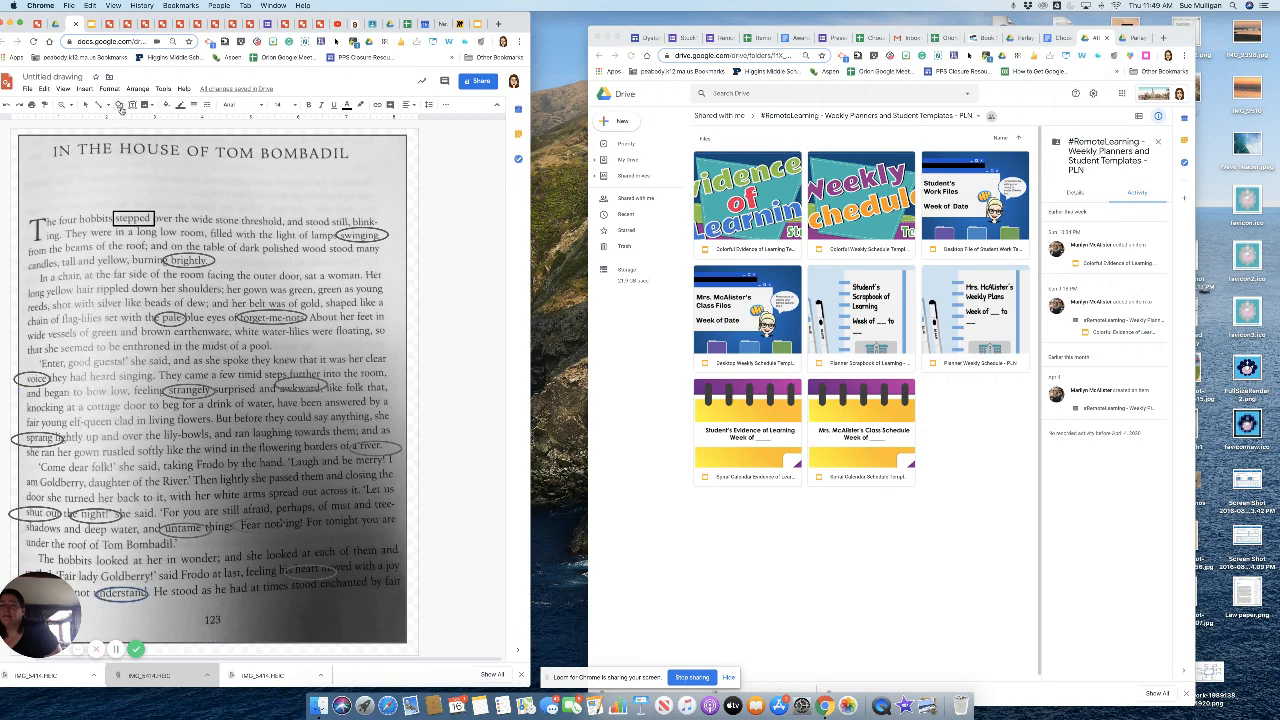
left_click(119, 105)
mouse_move(122, 123)
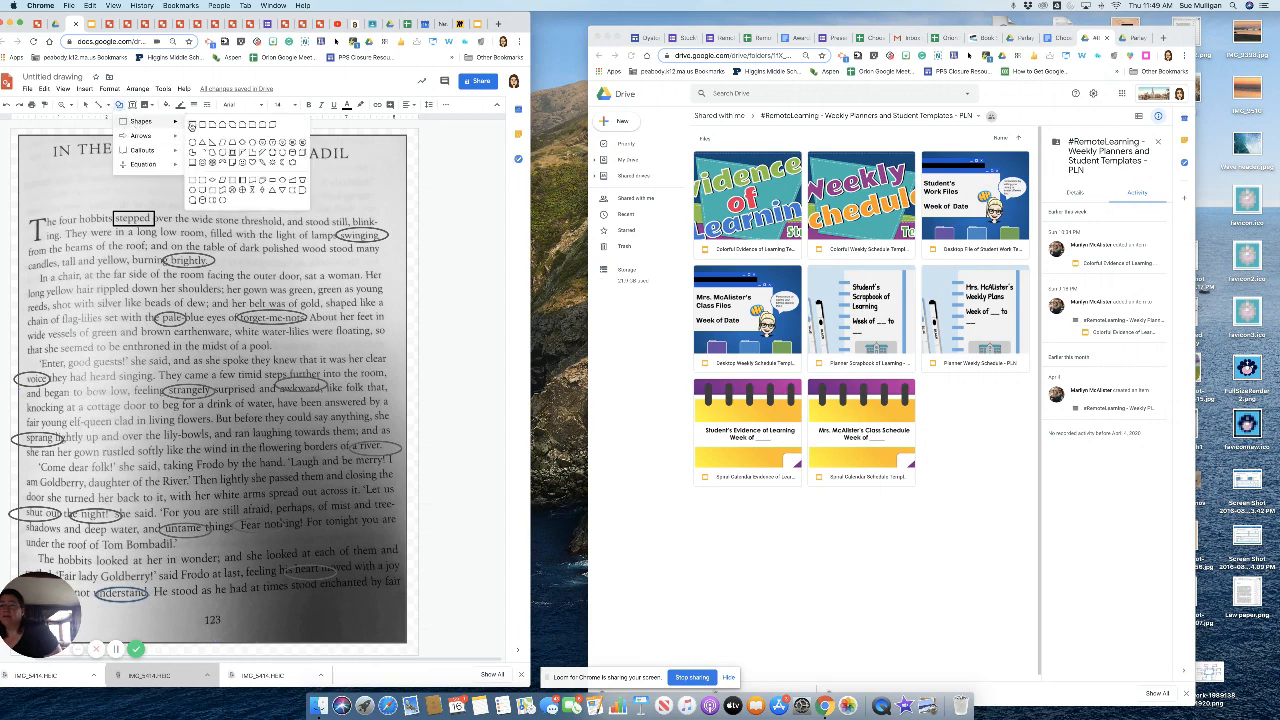
left_click(192, 126)
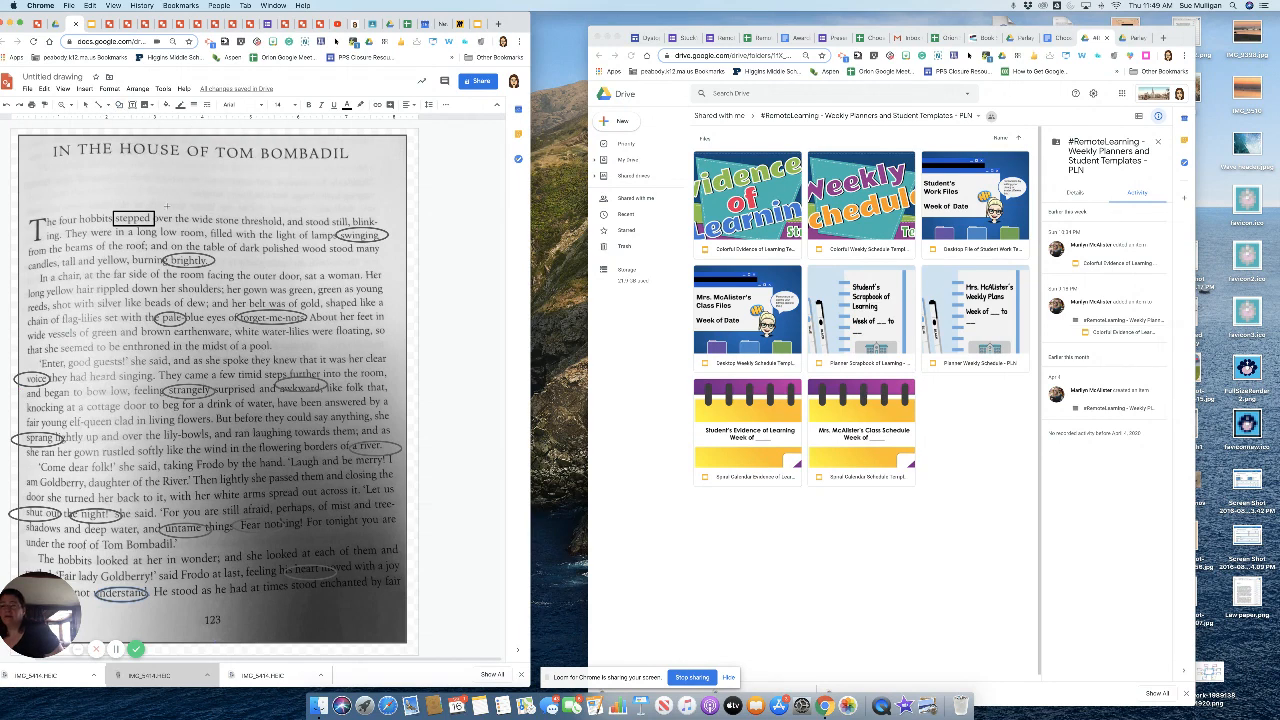
left_click_drag(154, 225, 155, 226)
left_click_drag(336, 226, 344, 225)
left_click(166, 104)
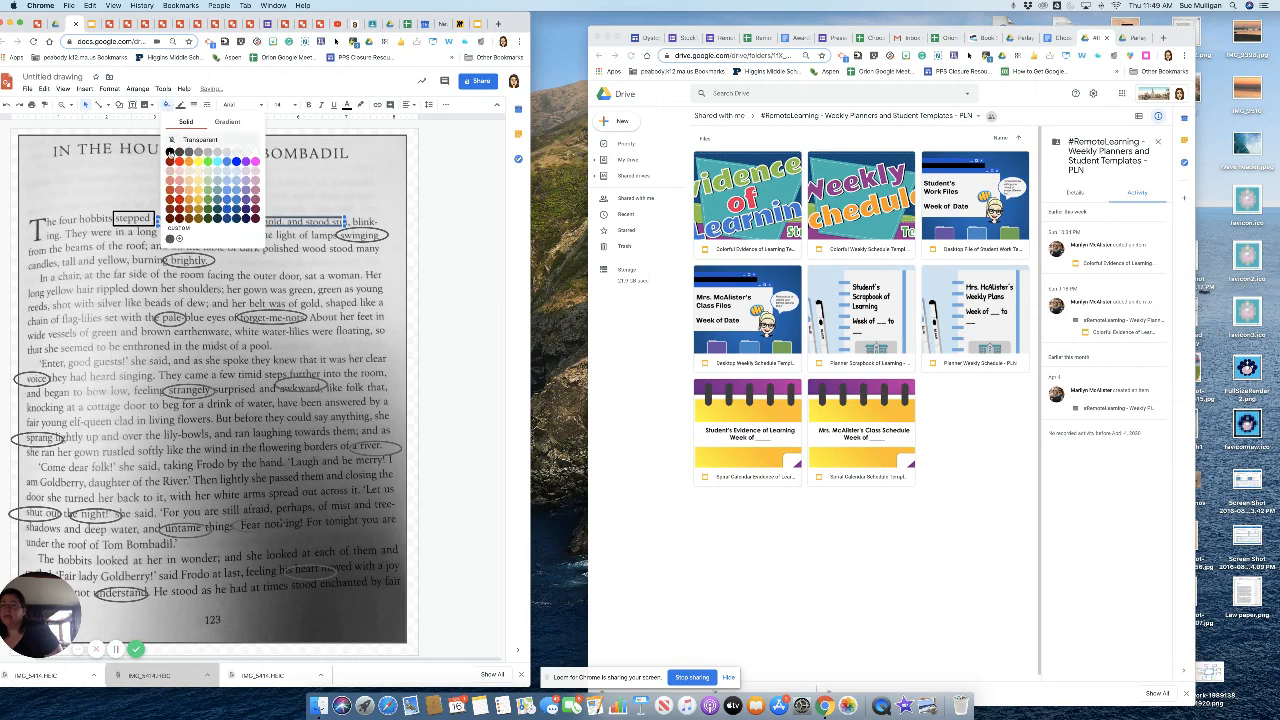
left_click(172, 152)
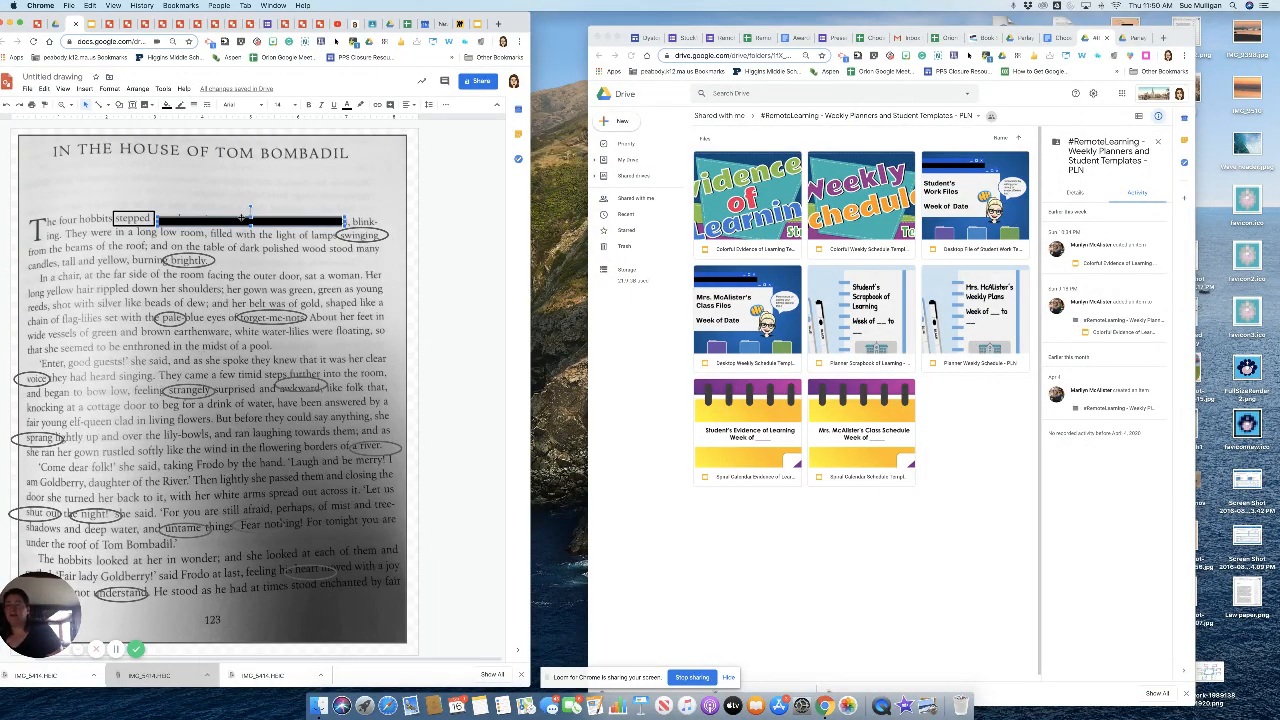
Step: Duplicate the black bar and place copies over the beginnings of the second and third text lines
left_click_drag(241, 217, 93, 237)
key("super+d")
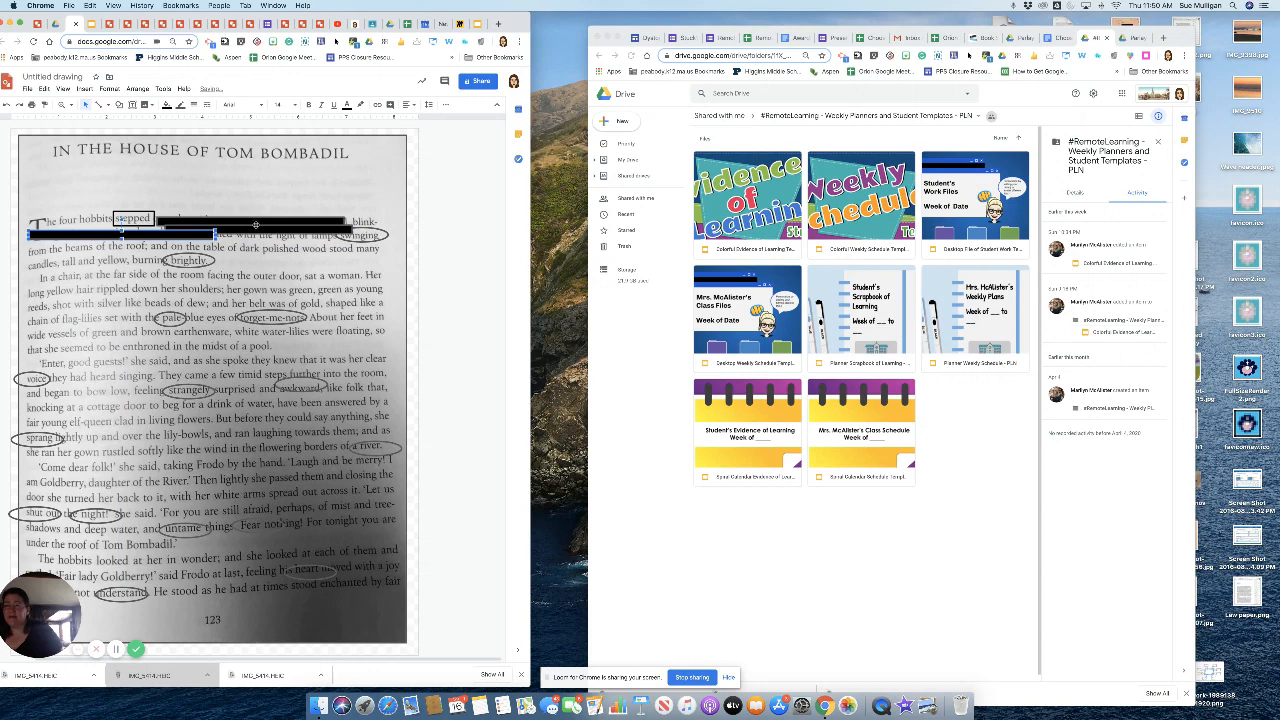
left_click_drag(260, 232, 119, 239)
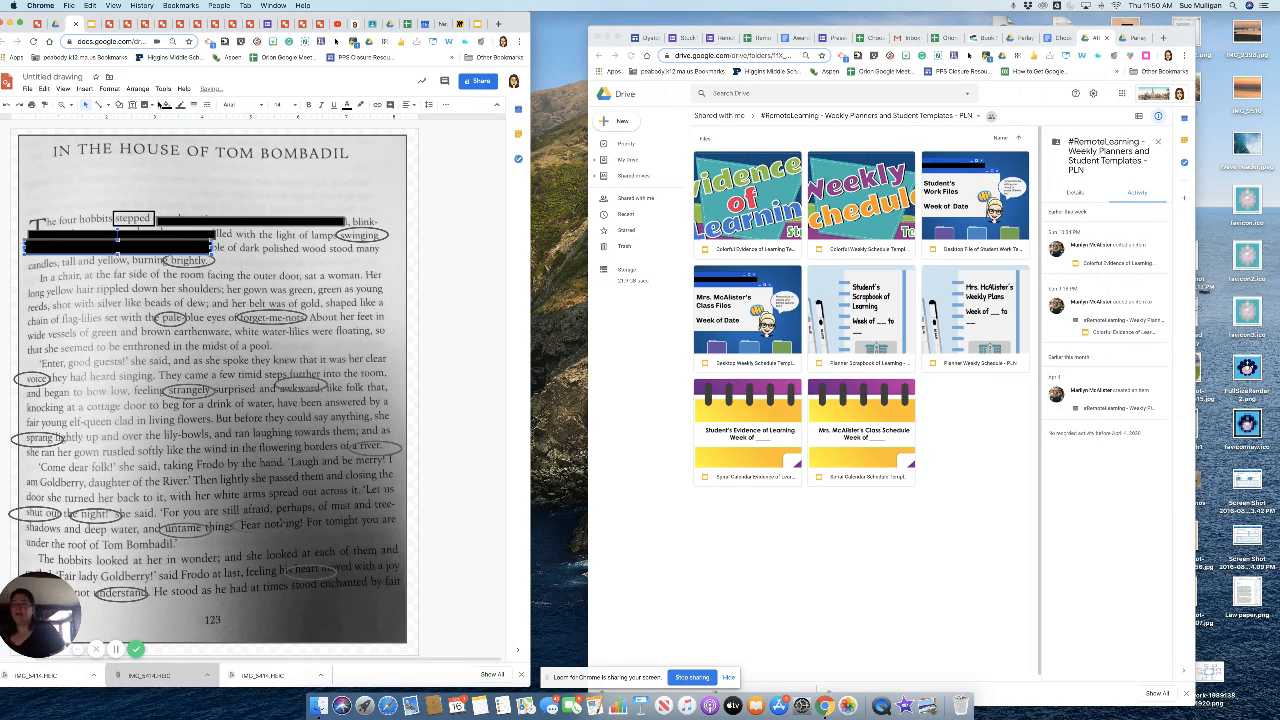
Step: Search the web for images of "eye icon" from within the drawing
left_click(85, 88)
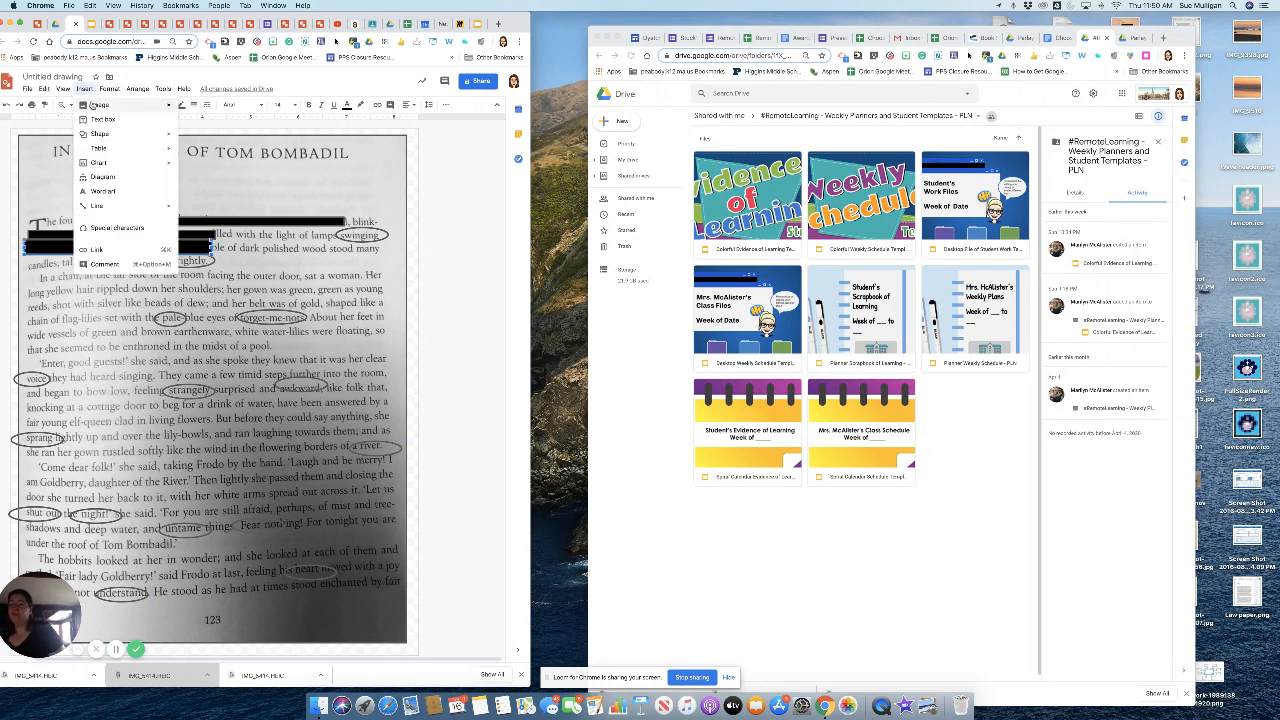
mouse_move(92, 104)
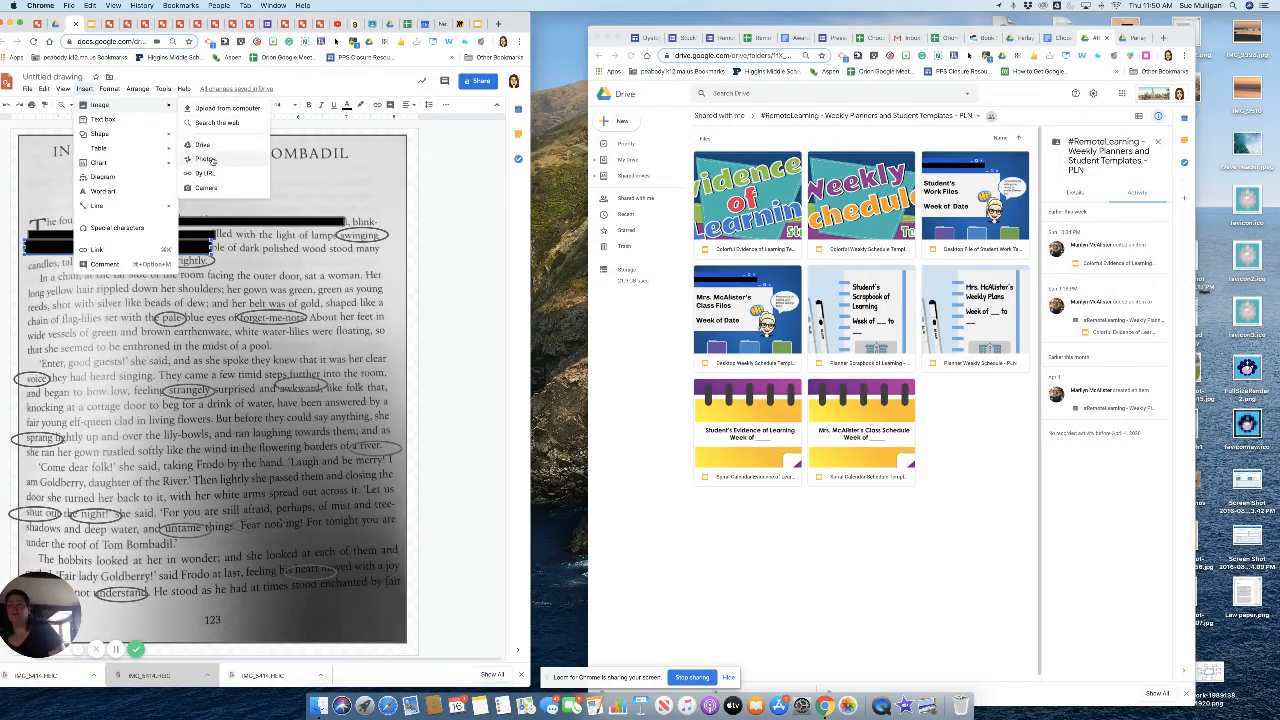
left_click(217, 122)
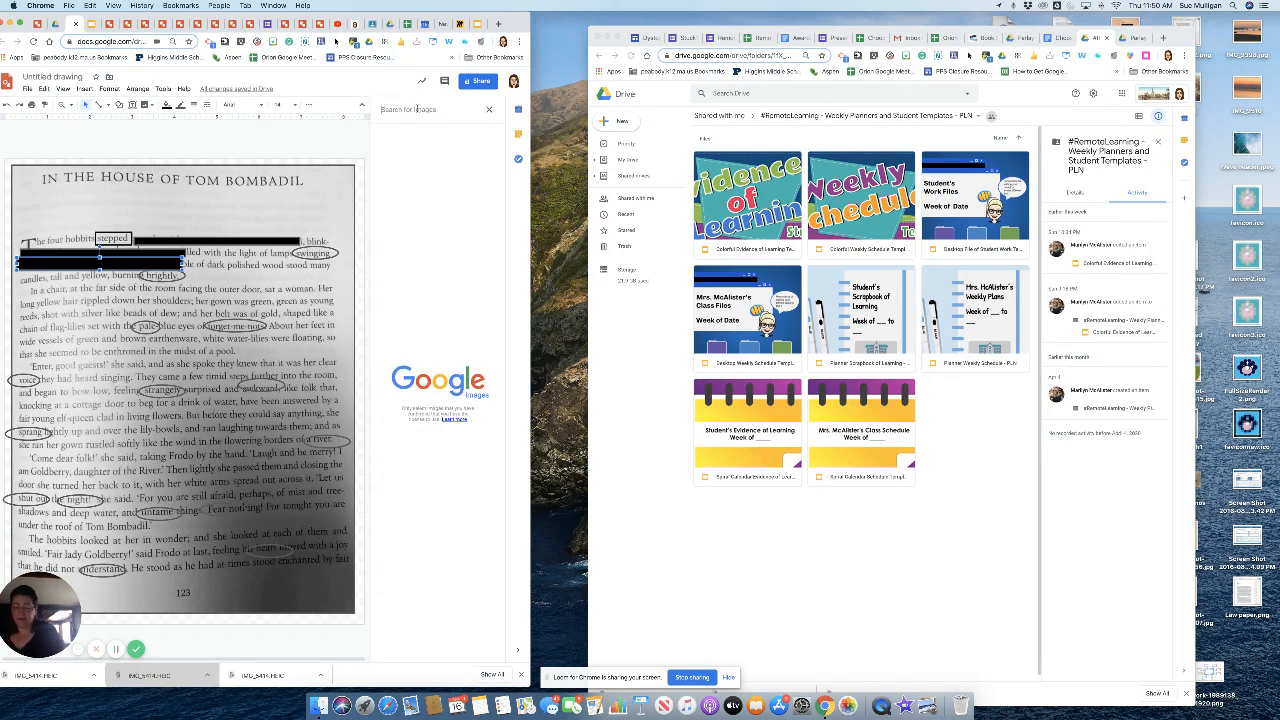
type("eye icon")
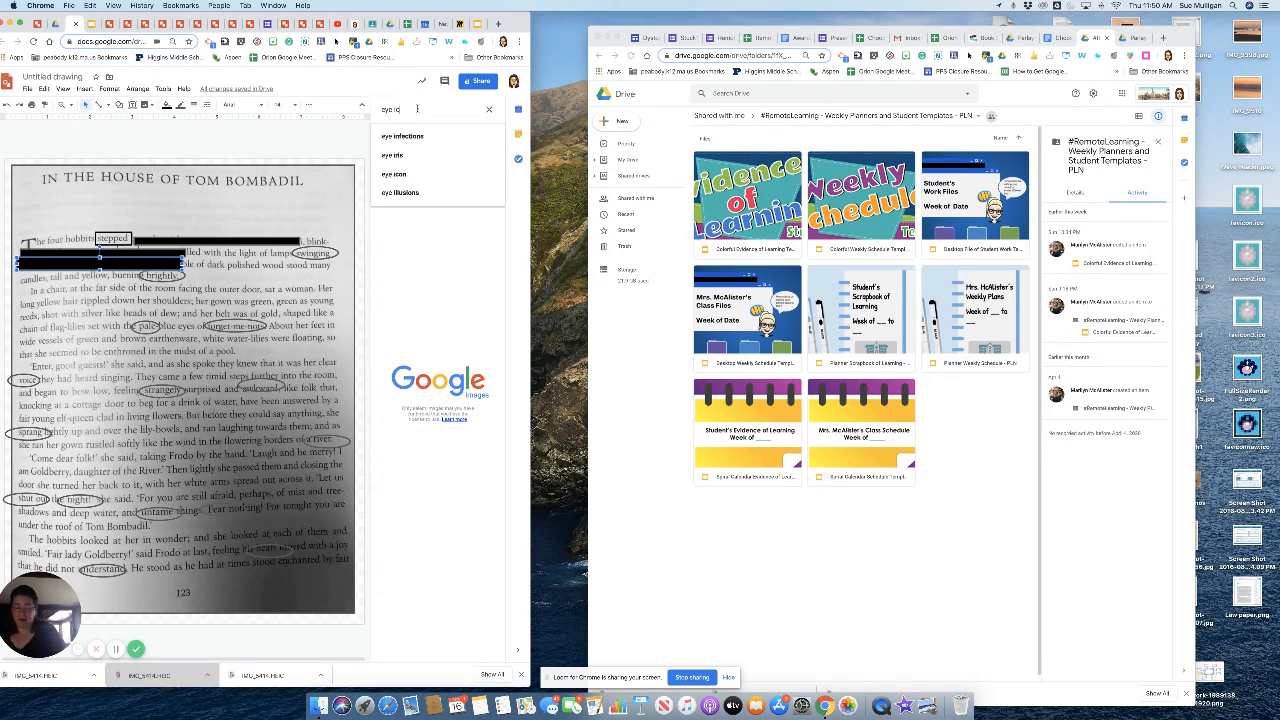
key("Return")
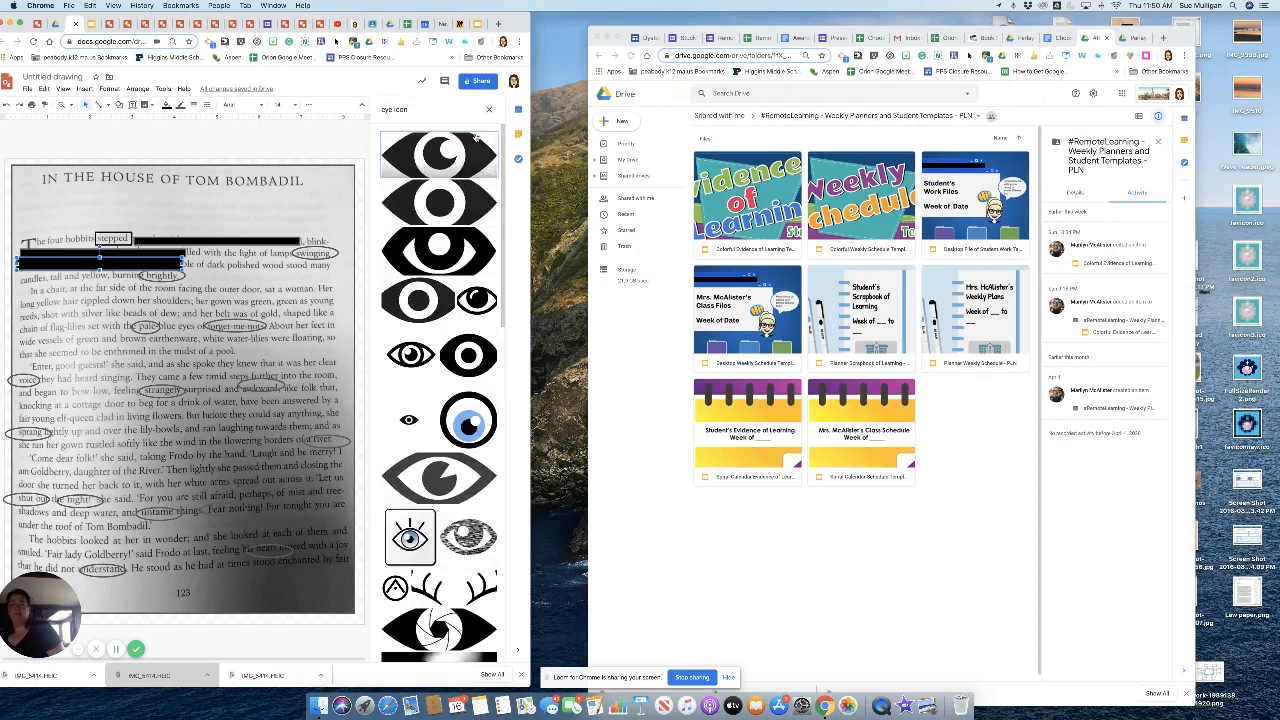
Step: Insert the round blue eye image, shrink it and place it over the end of the chapter title
left_click(462, 410)
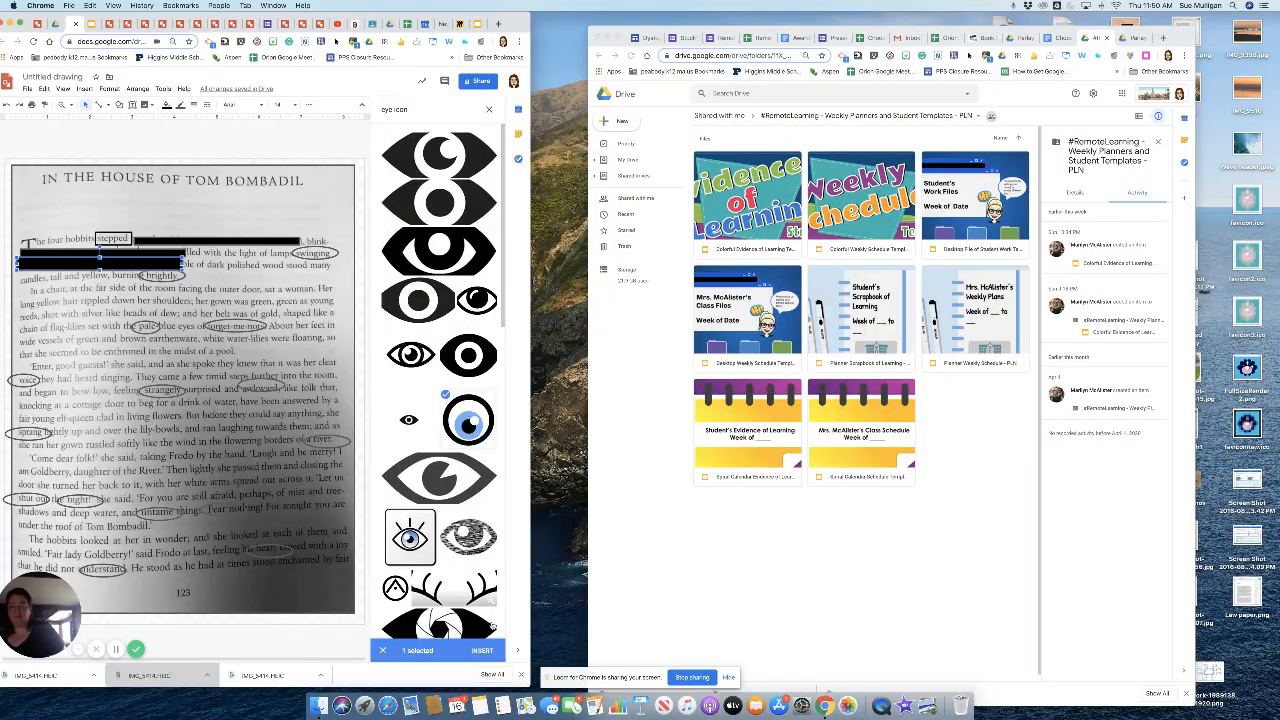
left_click(488, 652)
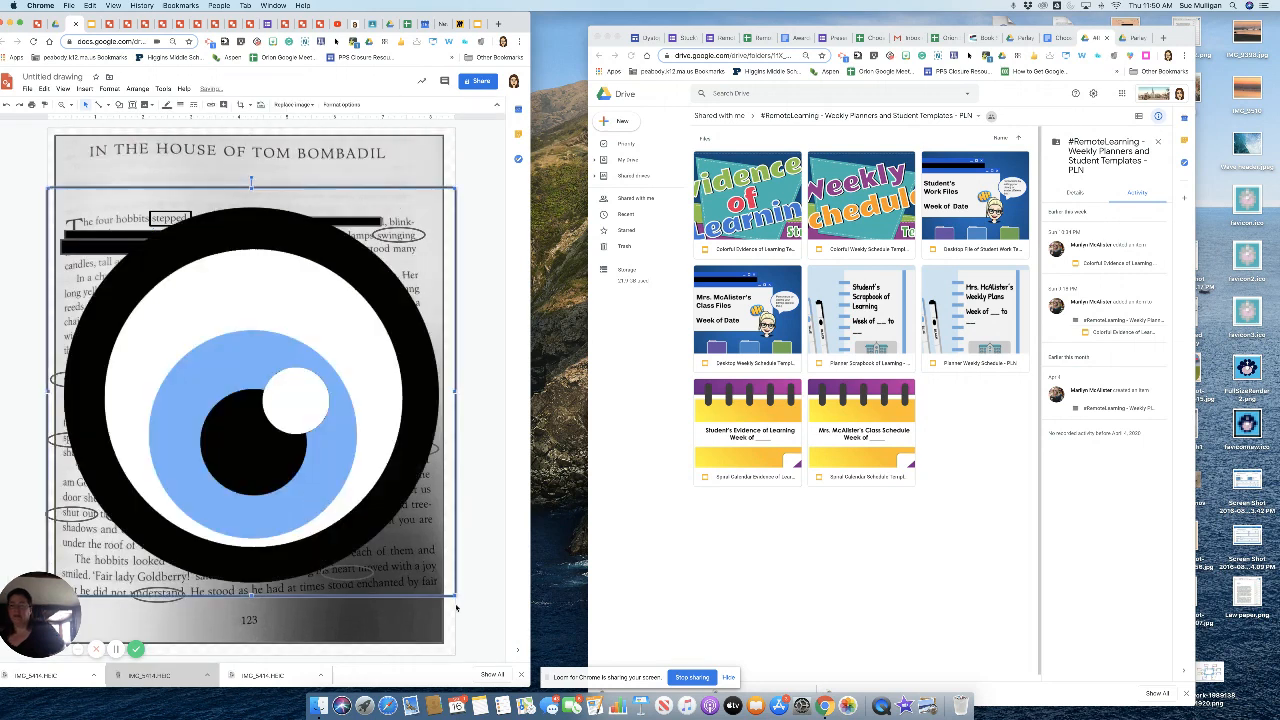
left_click_drag(132, 233, 347, 178)
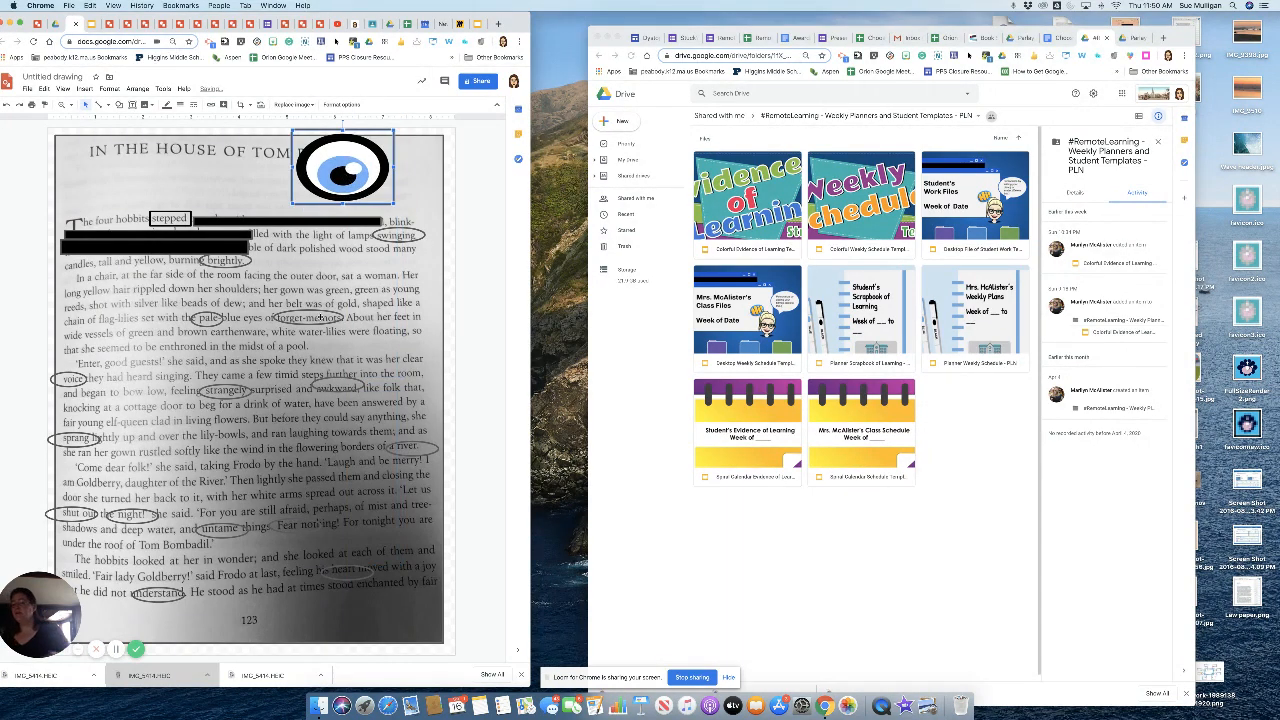